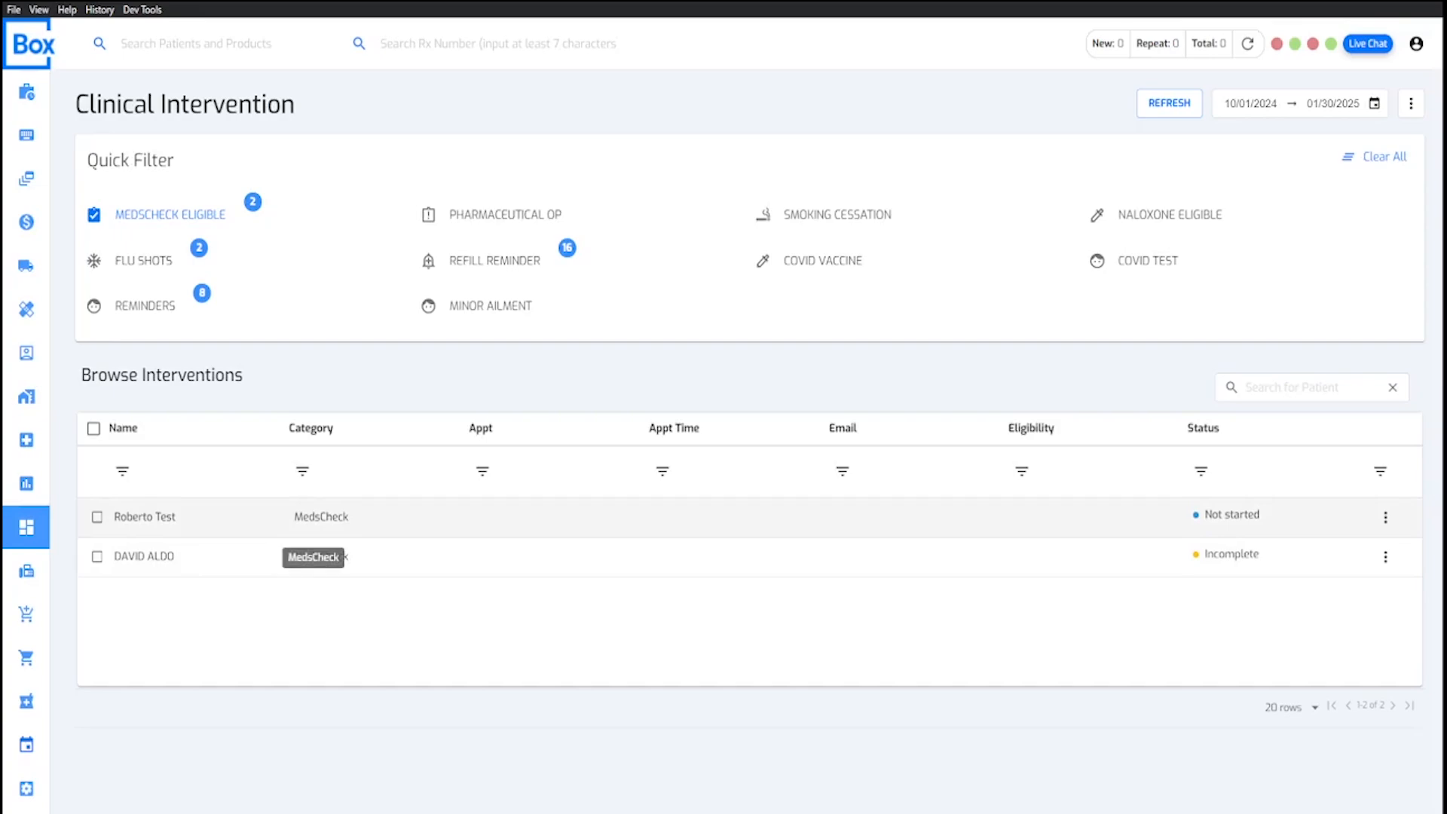
Step: Open the not-started MedsCheck from the Browse Interventions list
{"action": "left_click", "coordinate": [223, 519]}
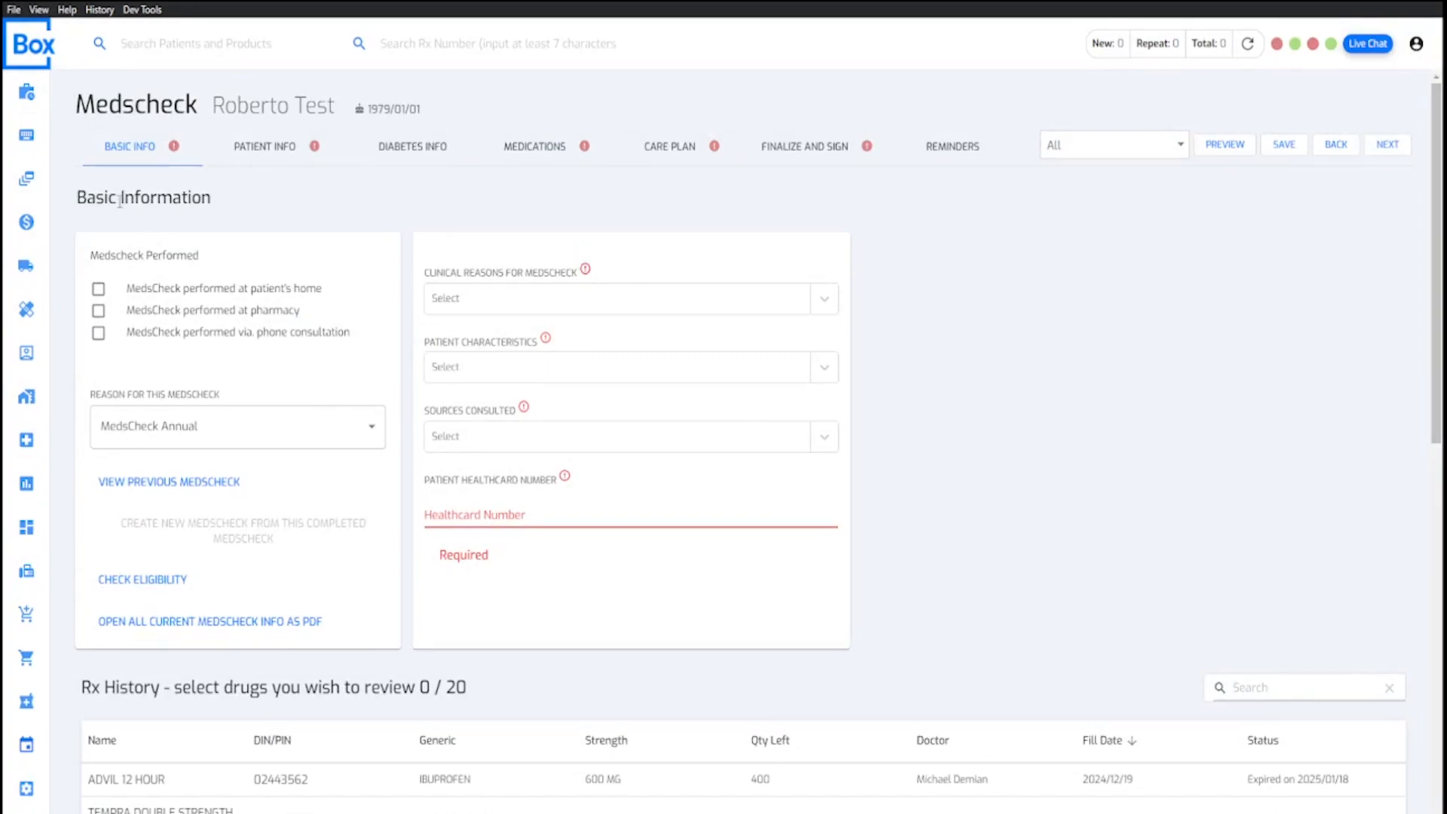
Step: Add the second listed patient as customer on the point-of-sale Orders page and open their pending incomplete MedsCheck Annual
{"action": "left_click", "coordinate": [26, 221]}
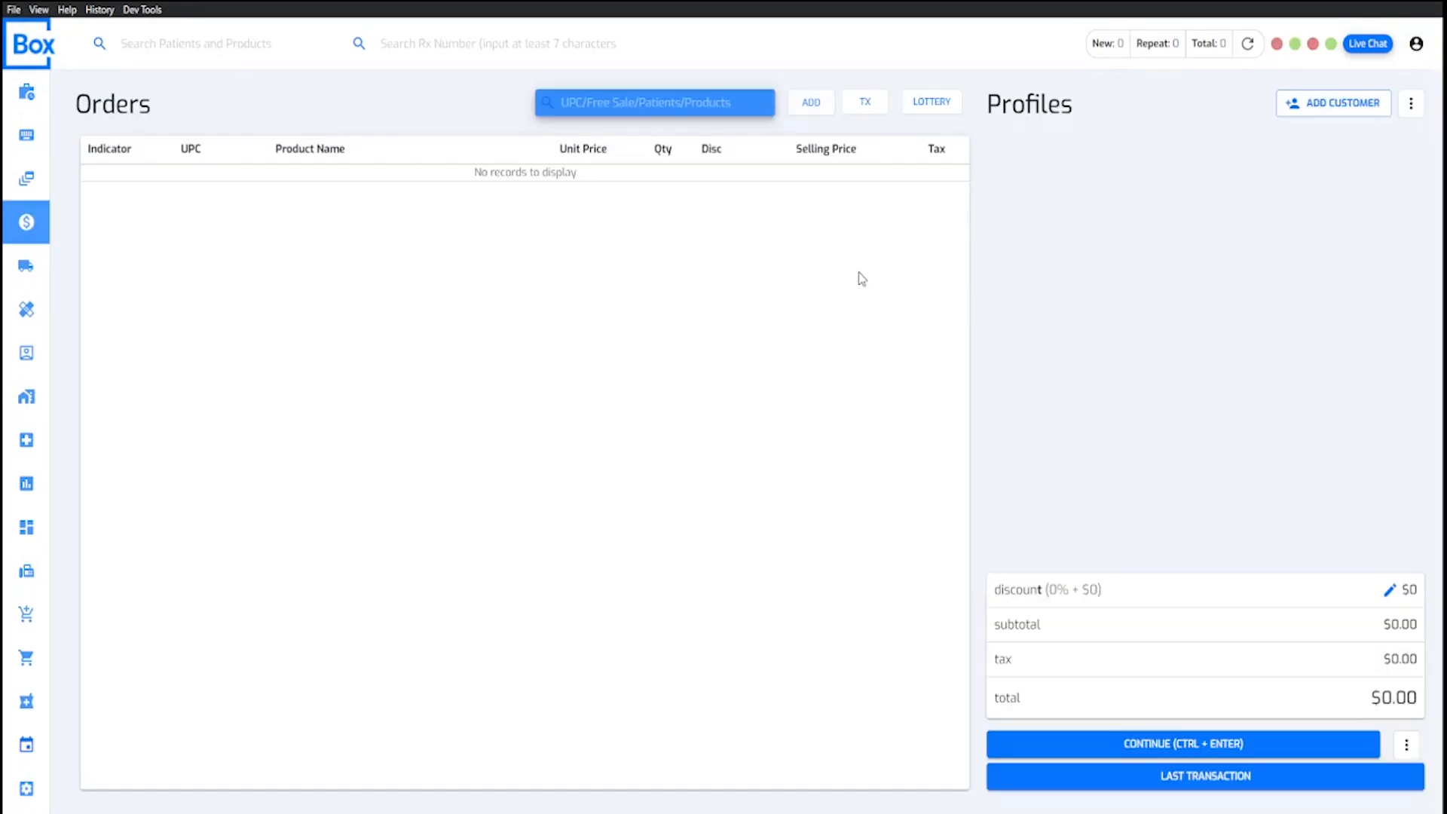
{"action": "left_click", "coordinate": [1323, 107]}
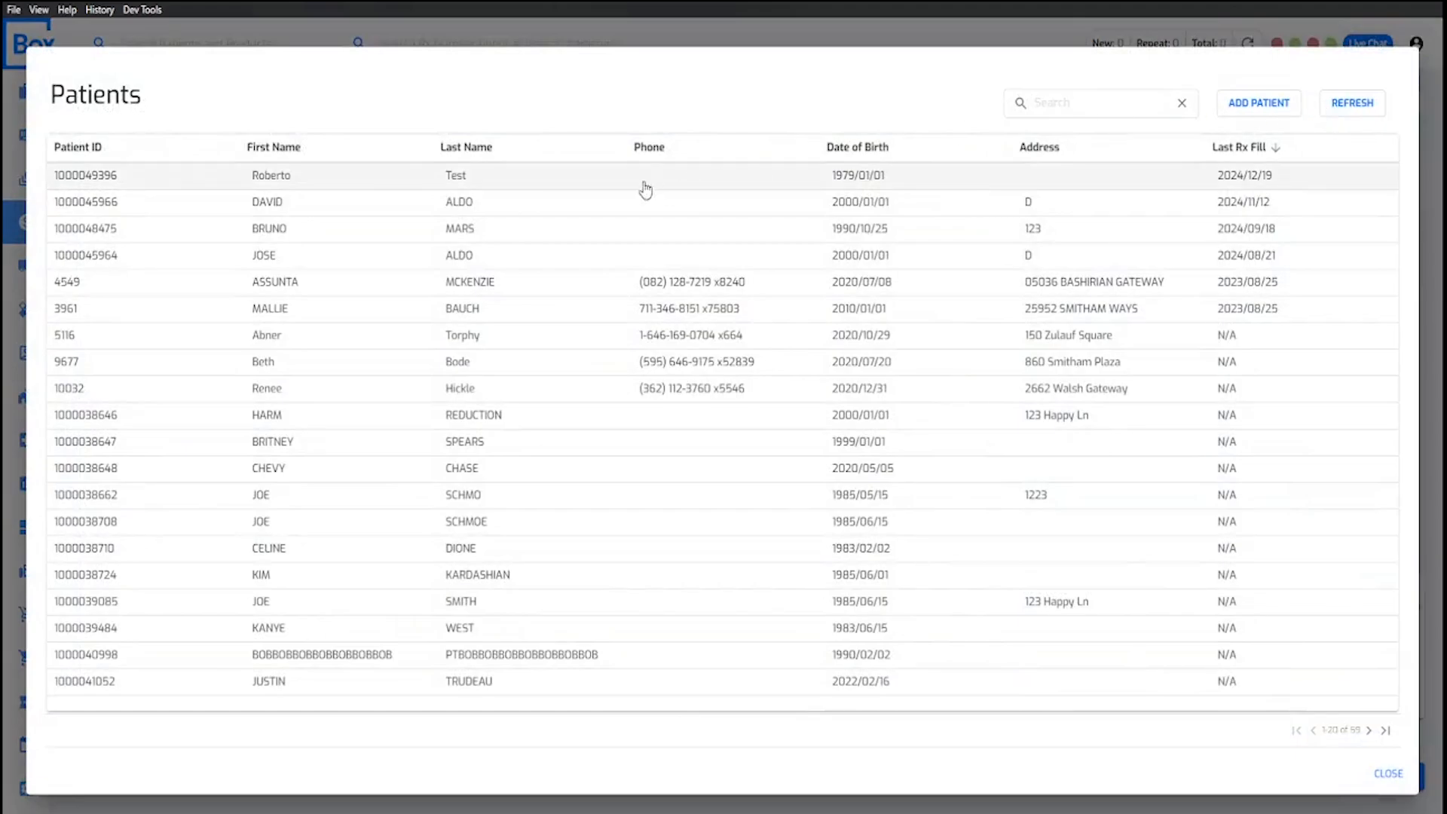
{"action": "left_click", "coordinate": [405, 202]}
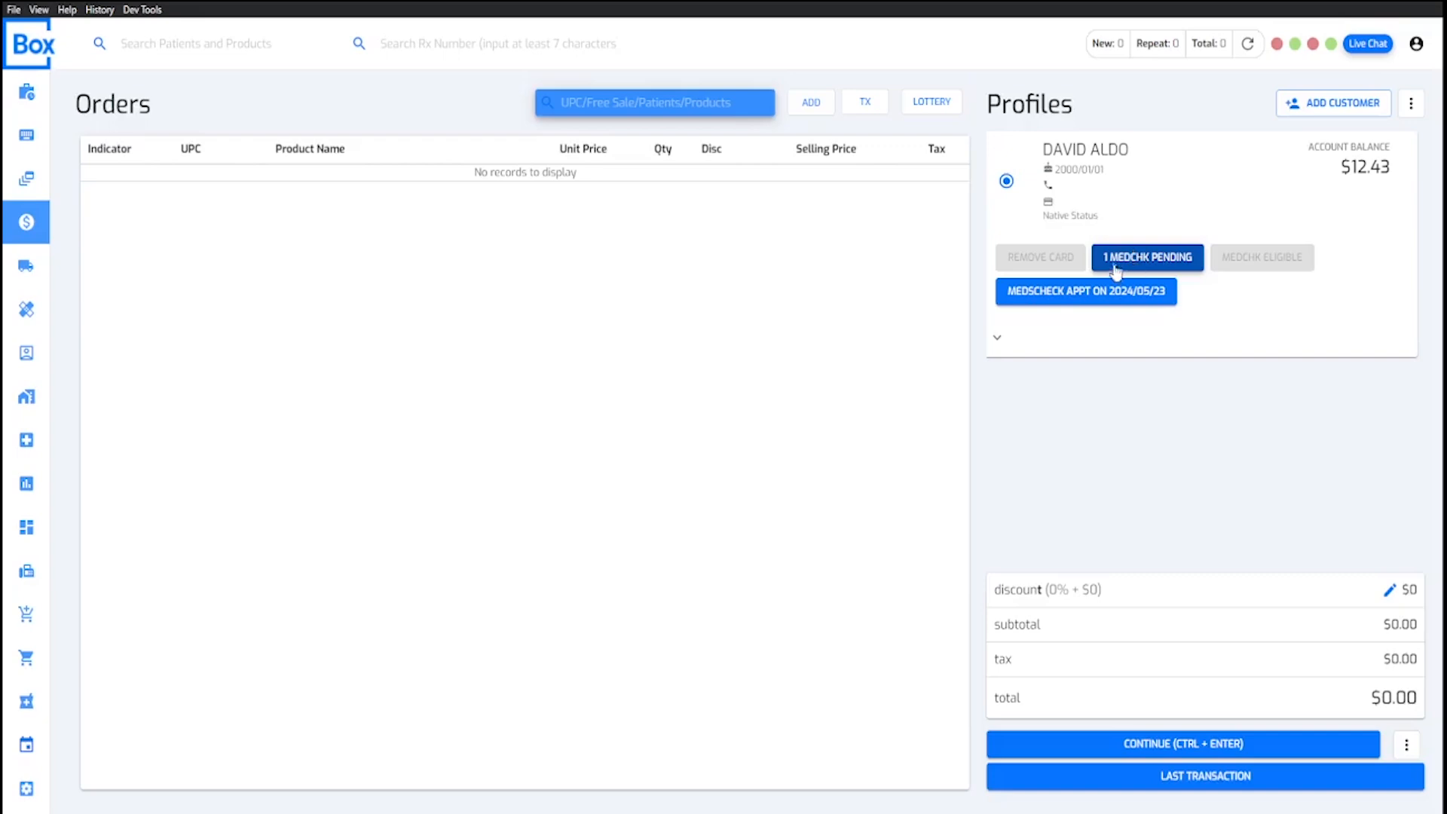
{"action": "left_click", "coordinate": [1135, 259]}
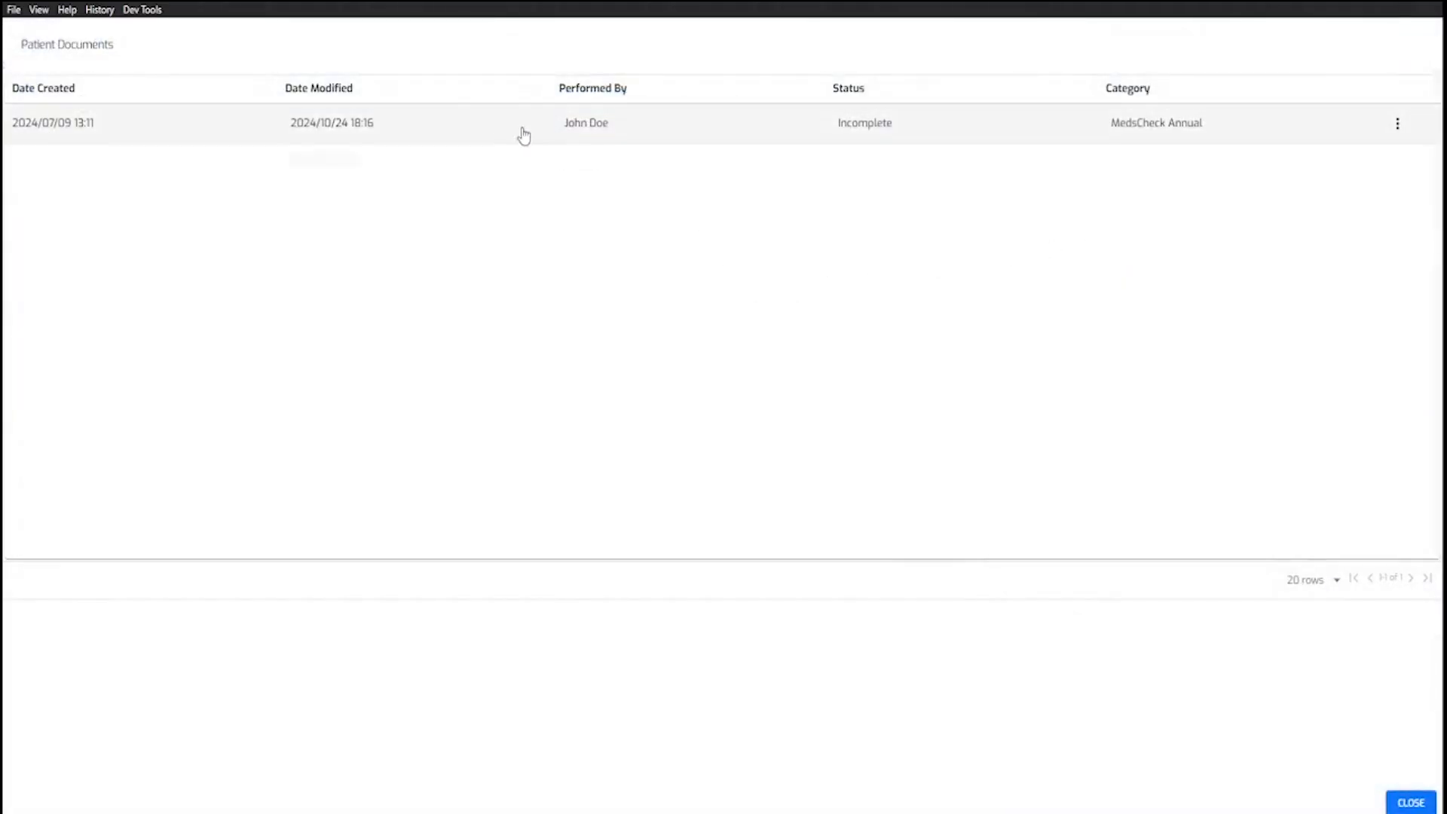
{"action": "left_click", "coordinate": [481, 123]}
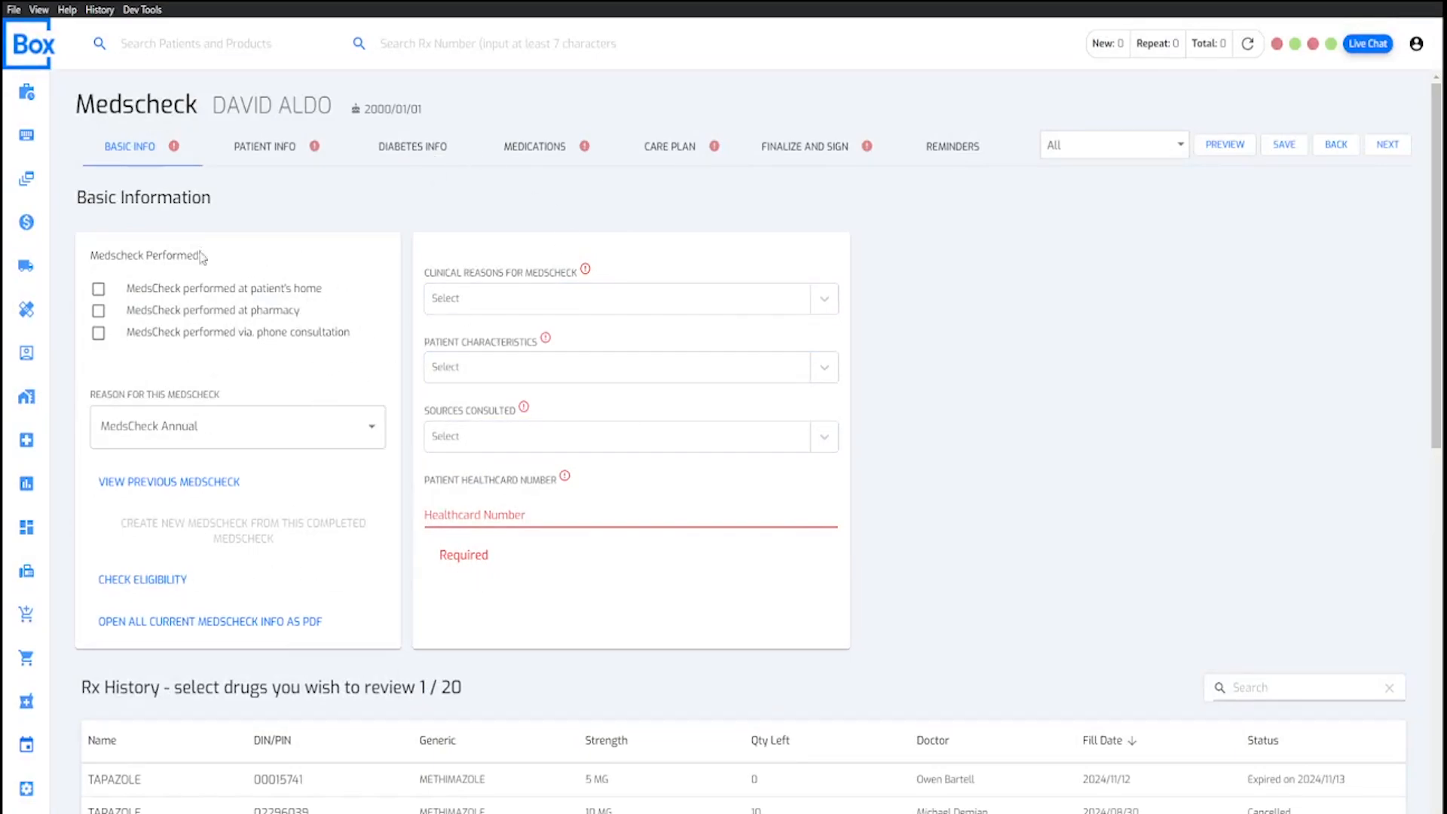
Step: Open the second listed patient's profile from the Patients page and start a MedsCheck from it
{"action": "left_click", "coordinate": [27, 355]}
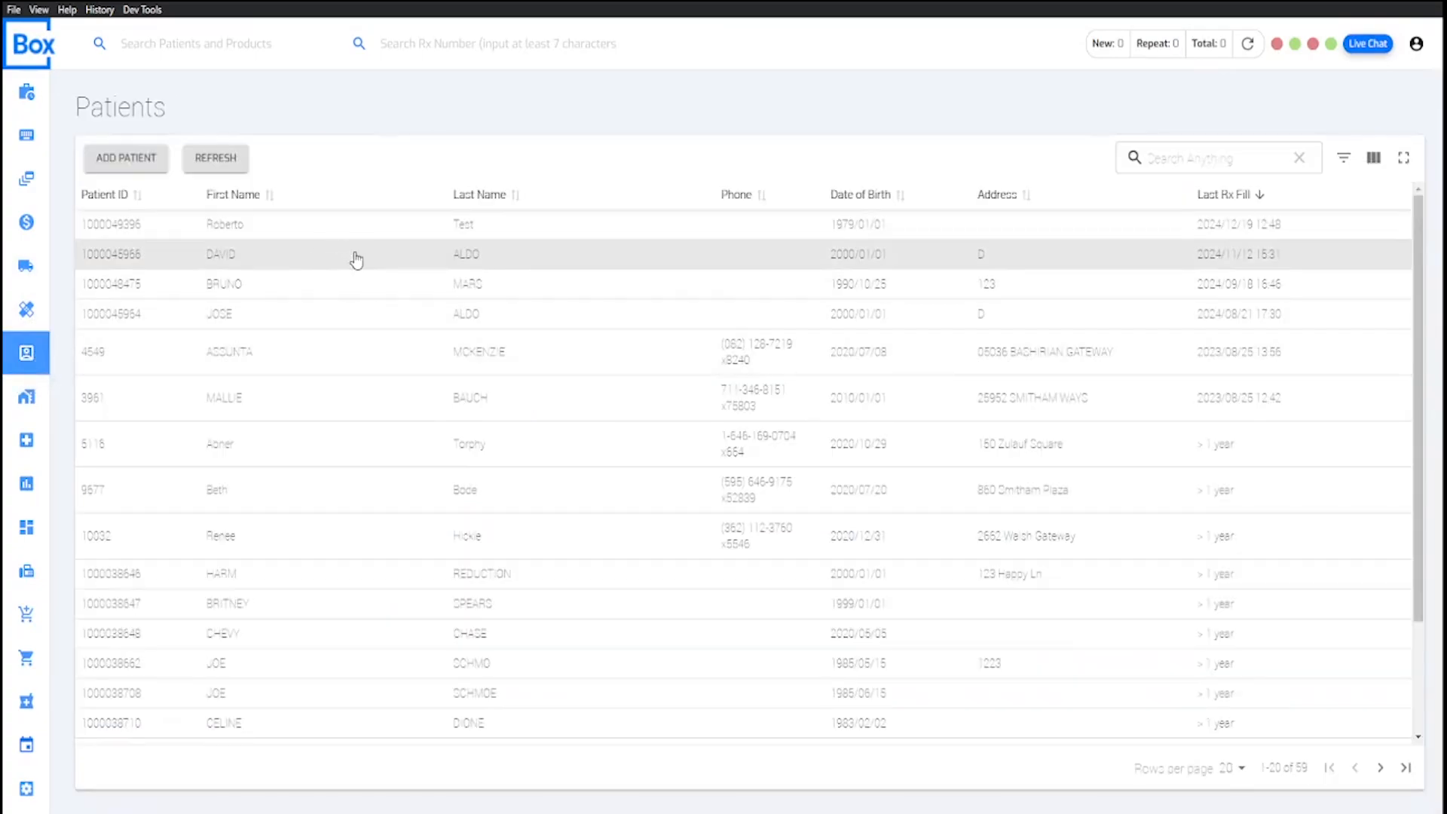
{"action": "left_click", "coordinate": [325, 260]}
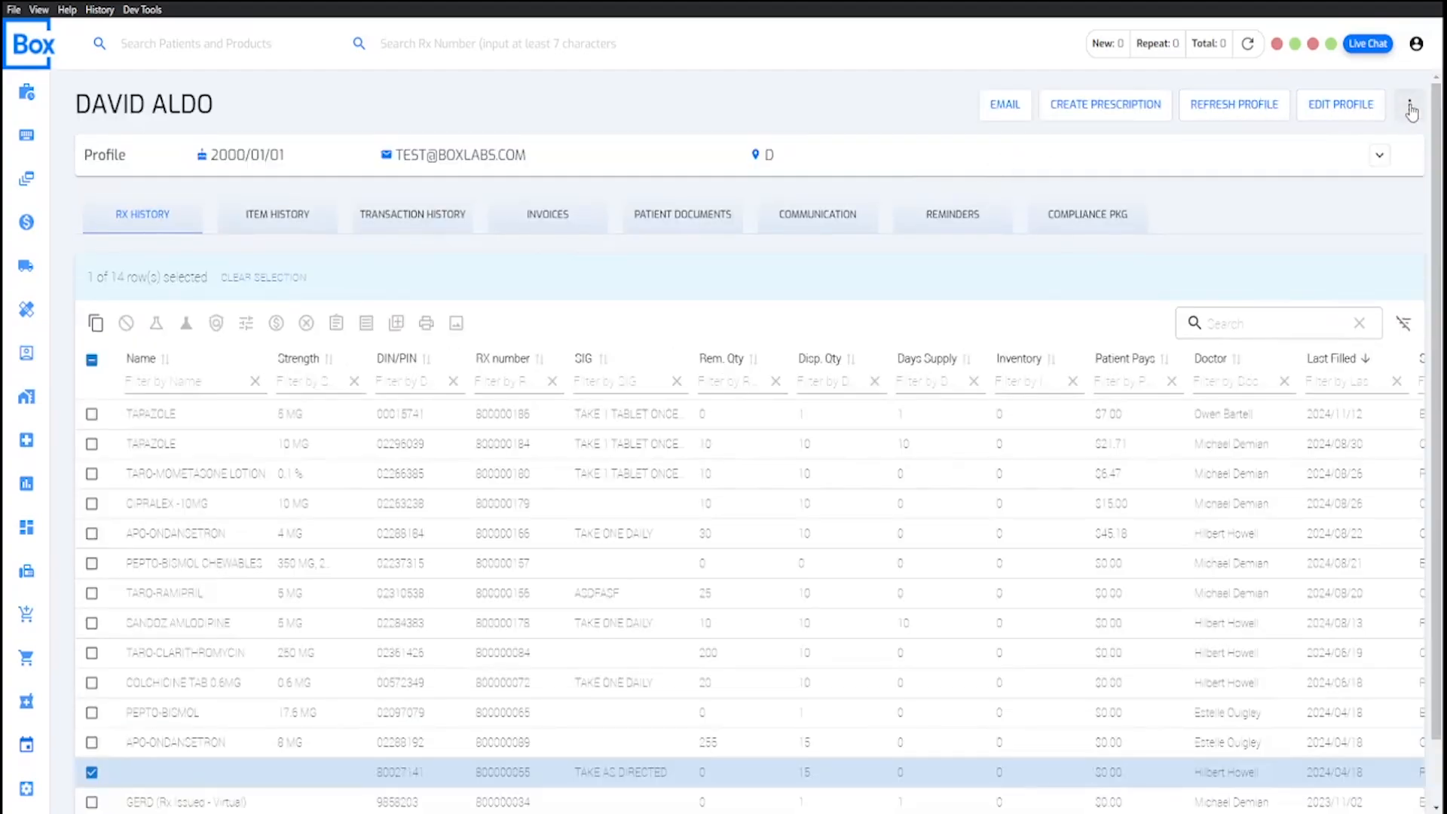
{"action": "left_click", "coordinate": [1411, 112]}
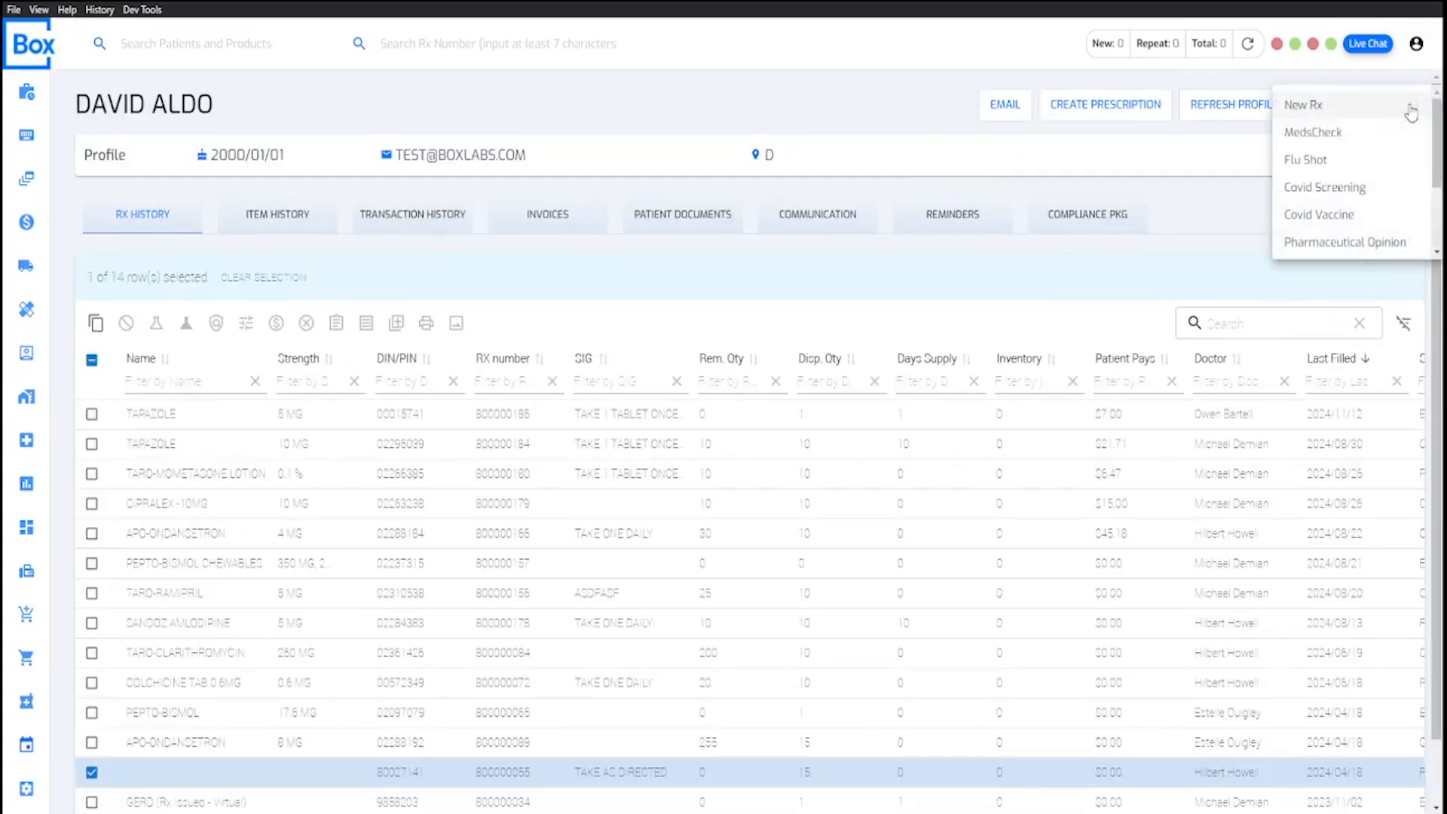
{"action": "left_click", "coordinate": [1313, 134]}
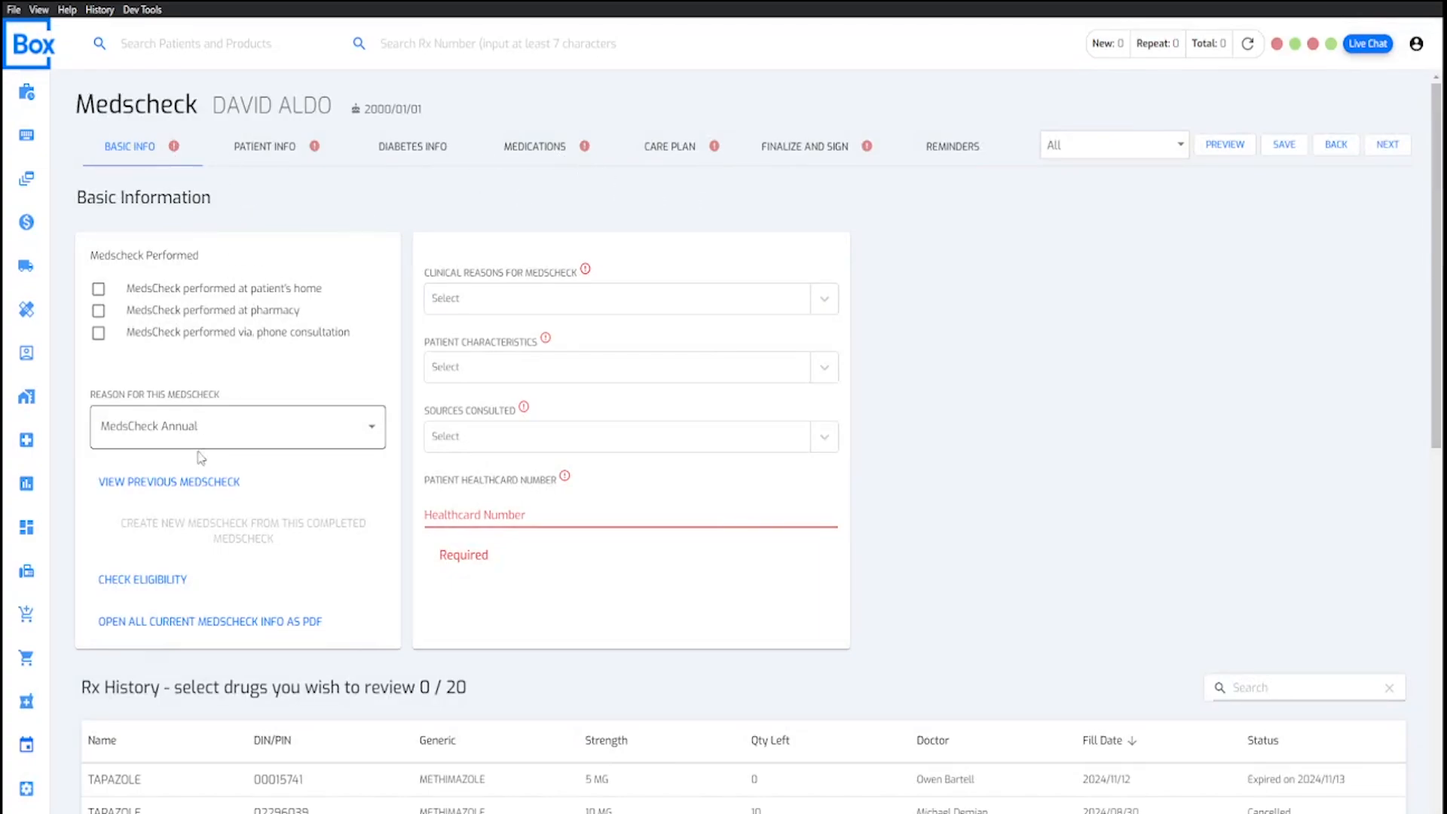
Step: Run the MedsCheck eligibility check by adjudicating the Annual Review (93899979), review the claim response and close the dialog
{"action": "left_click", "coordinate": [139, 582]}
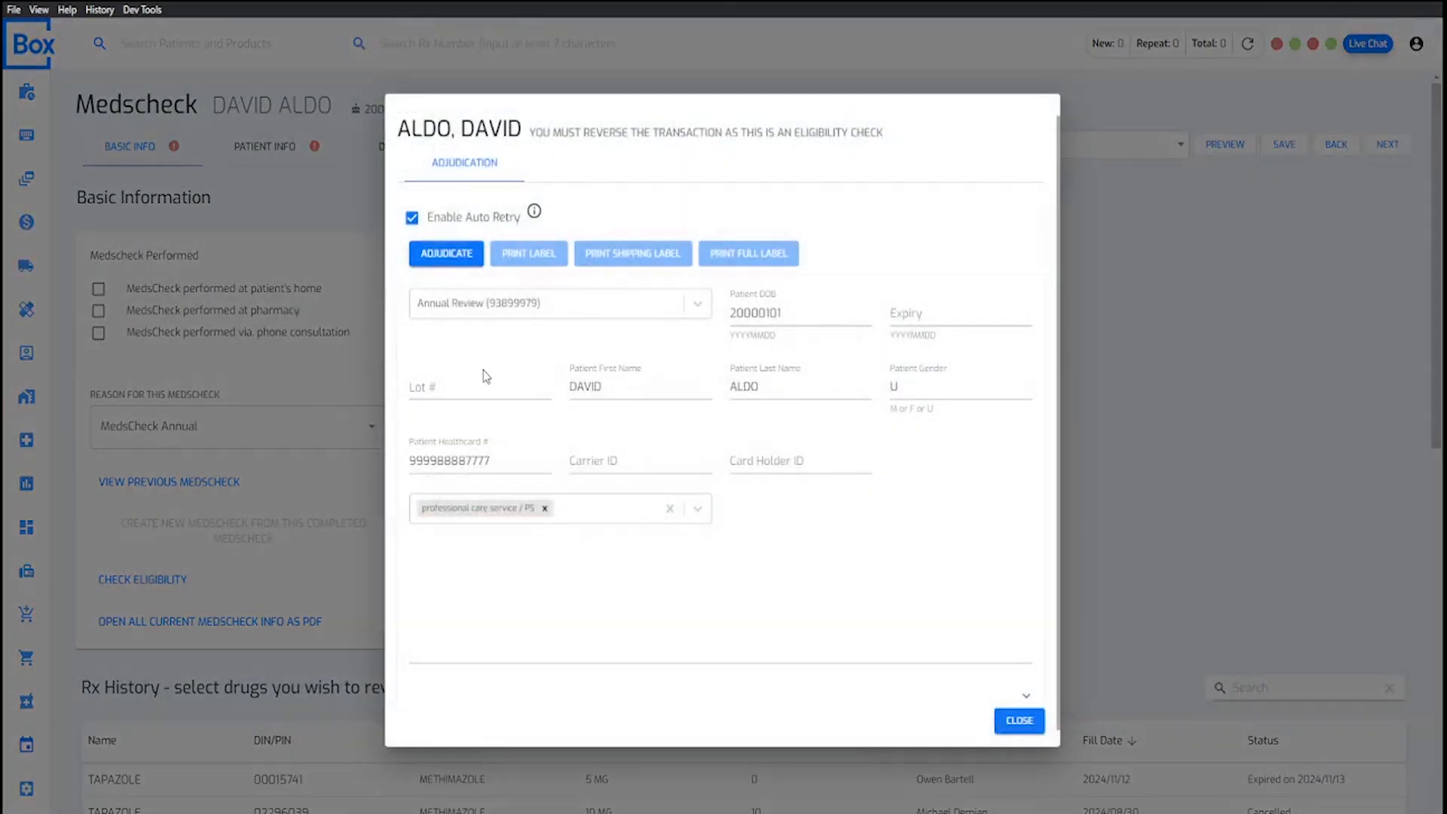
{"action": "left_click", "coordinate": [446, 257]}
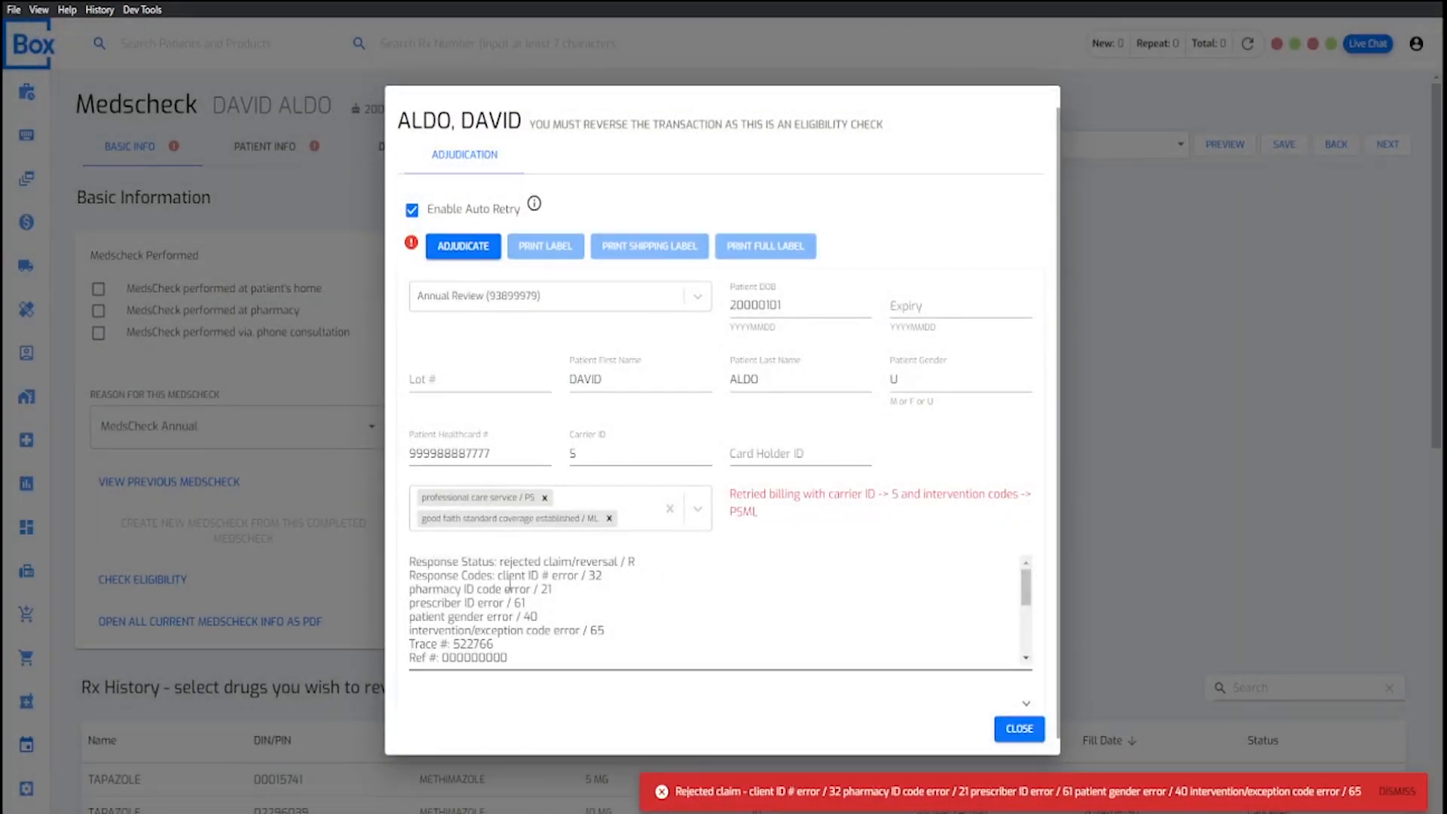
{"action": "scroll", "coordinate": [511, 584], "scroll_direction": "down", "scroll_amount": 2}
{"action": "scroll", "coordinate": [511, 584], "scroll_direction": "up", "scroll_amount": 2}
{"action": "scroll", "coordinate": [510, 584], "scroll_direction": "down", "scroll_amount": 2}
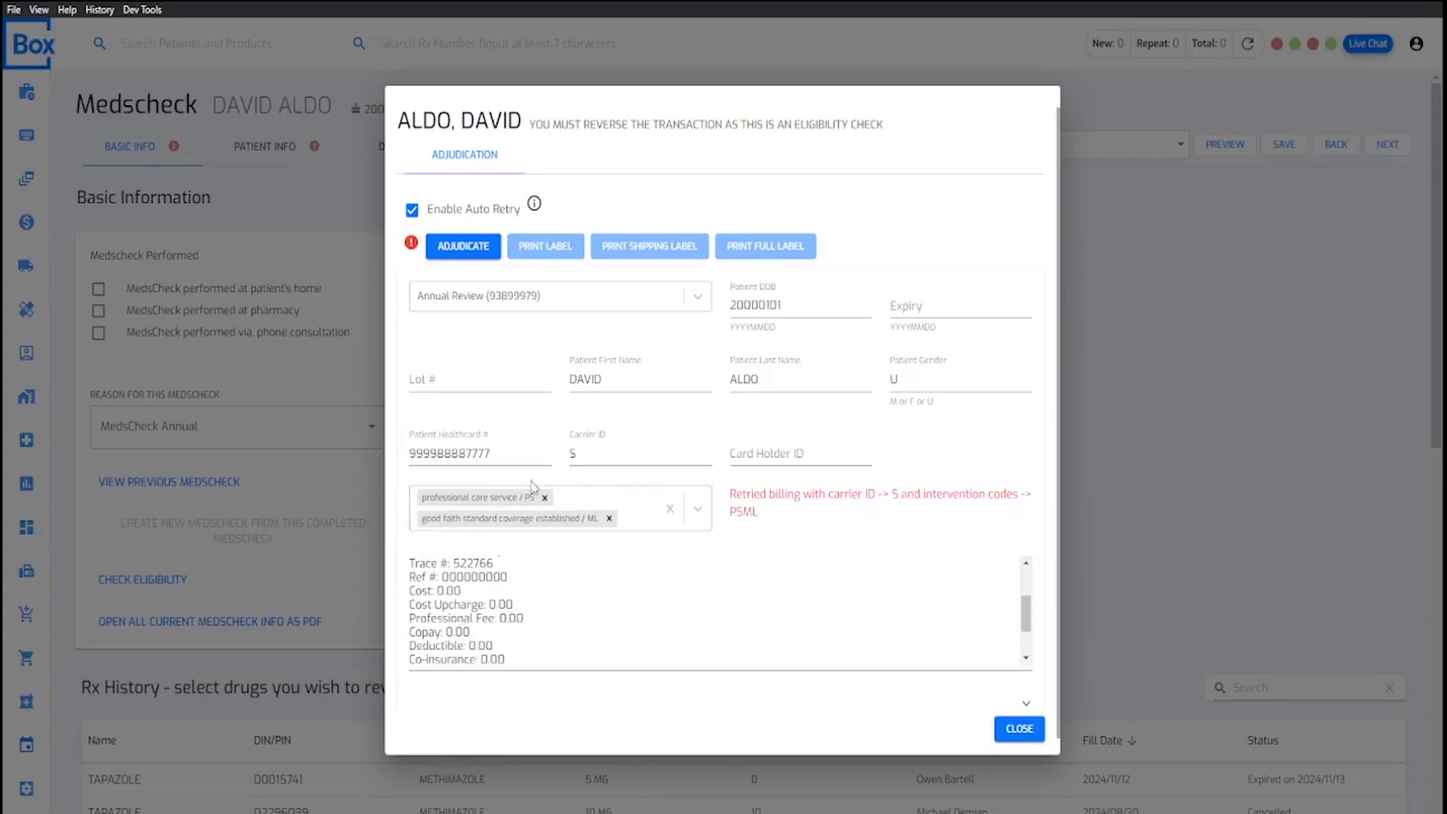
{"action": "scroll", "coordinate": [599, 558], "scroll_direction": "up", "scroll_amount": 3}
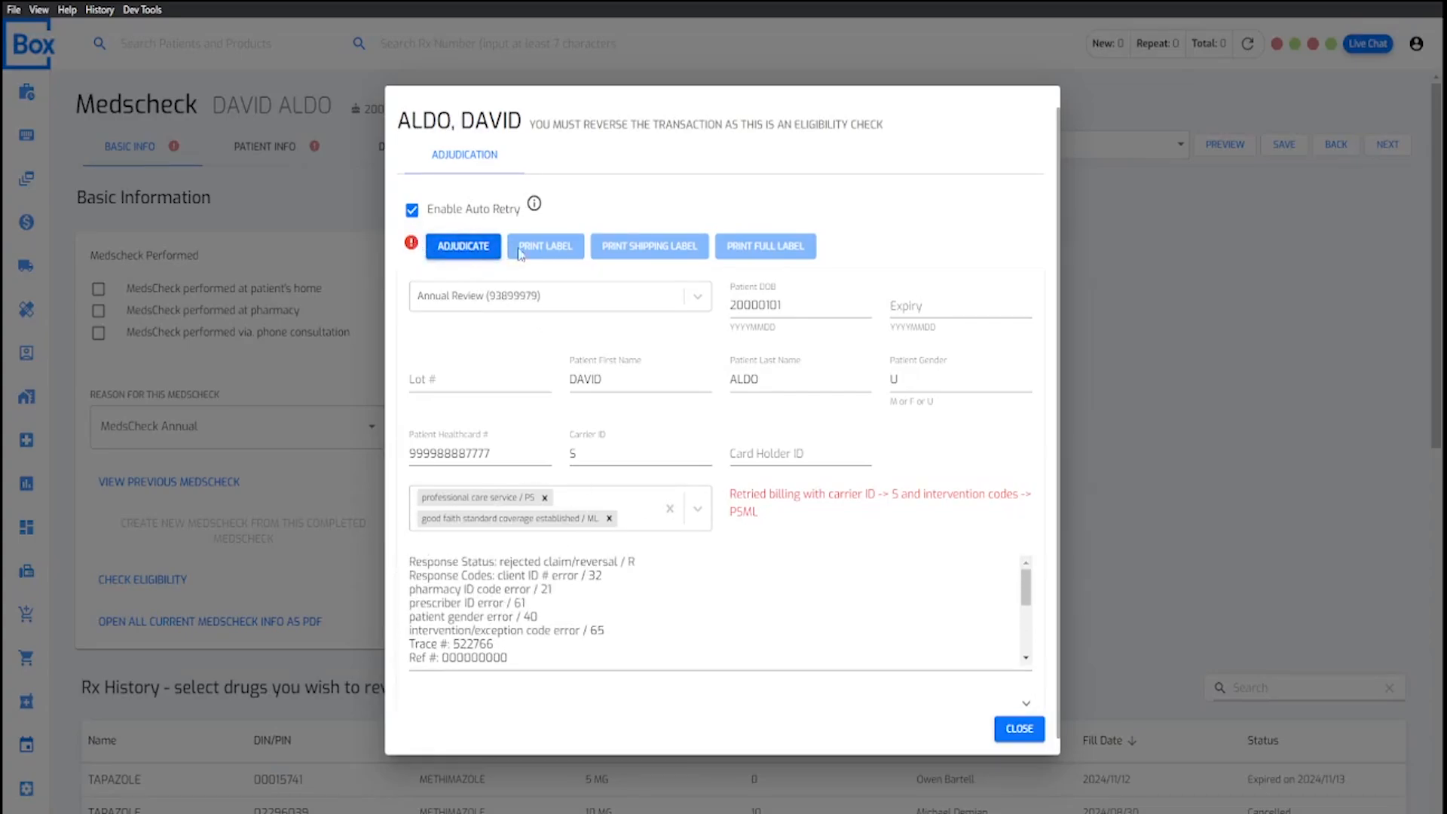
{"action": "left_click", "coordinate": [1020, 730]}
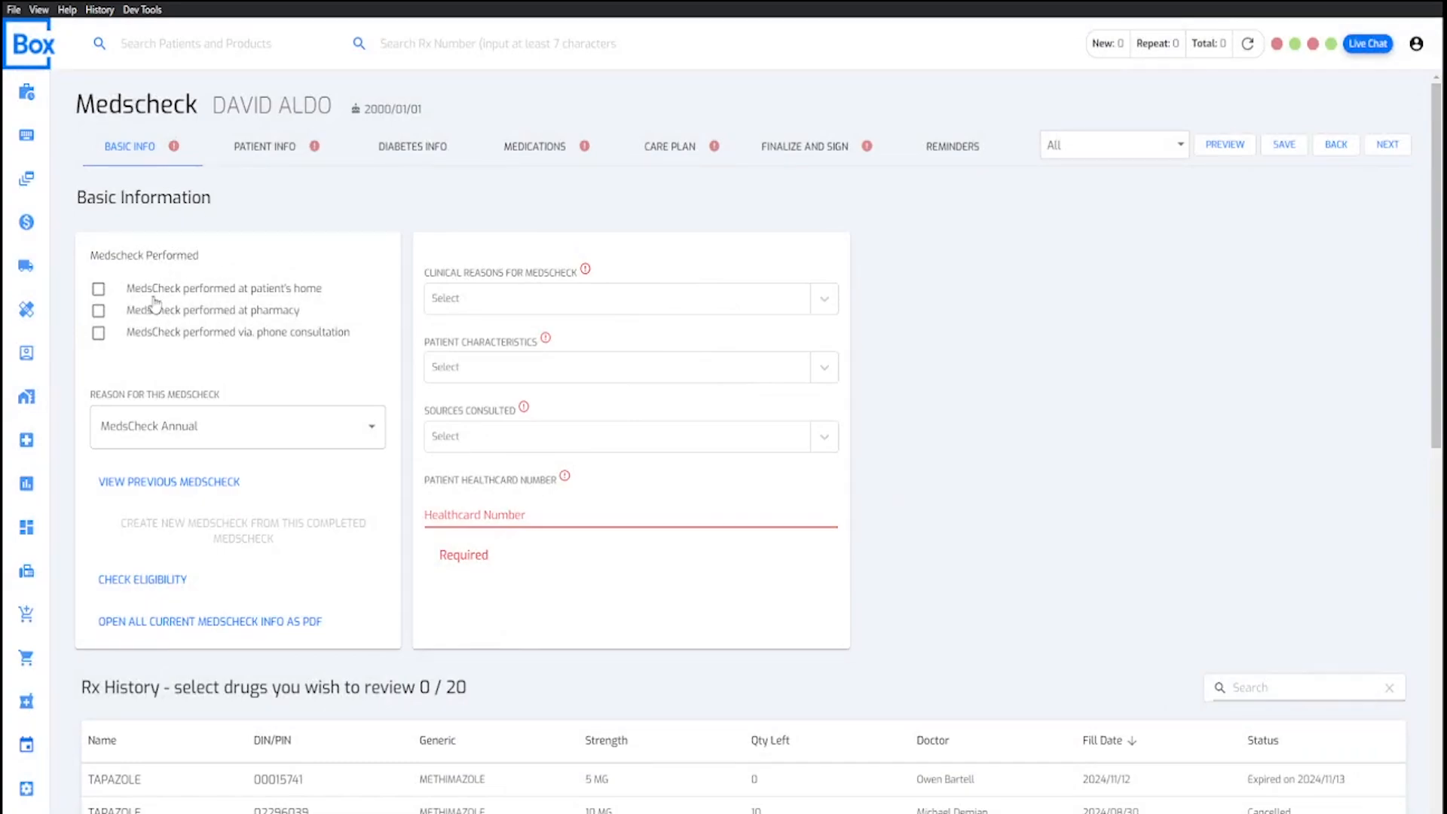
Step: Mark the MedsCheck as performed at patient's home and set the clinical reason to "At pharmacist's recommendation"
{"action": "left_click", "coordinate": [100, 291]}
{"action": "left_click", "coordinate": [486, 298]}
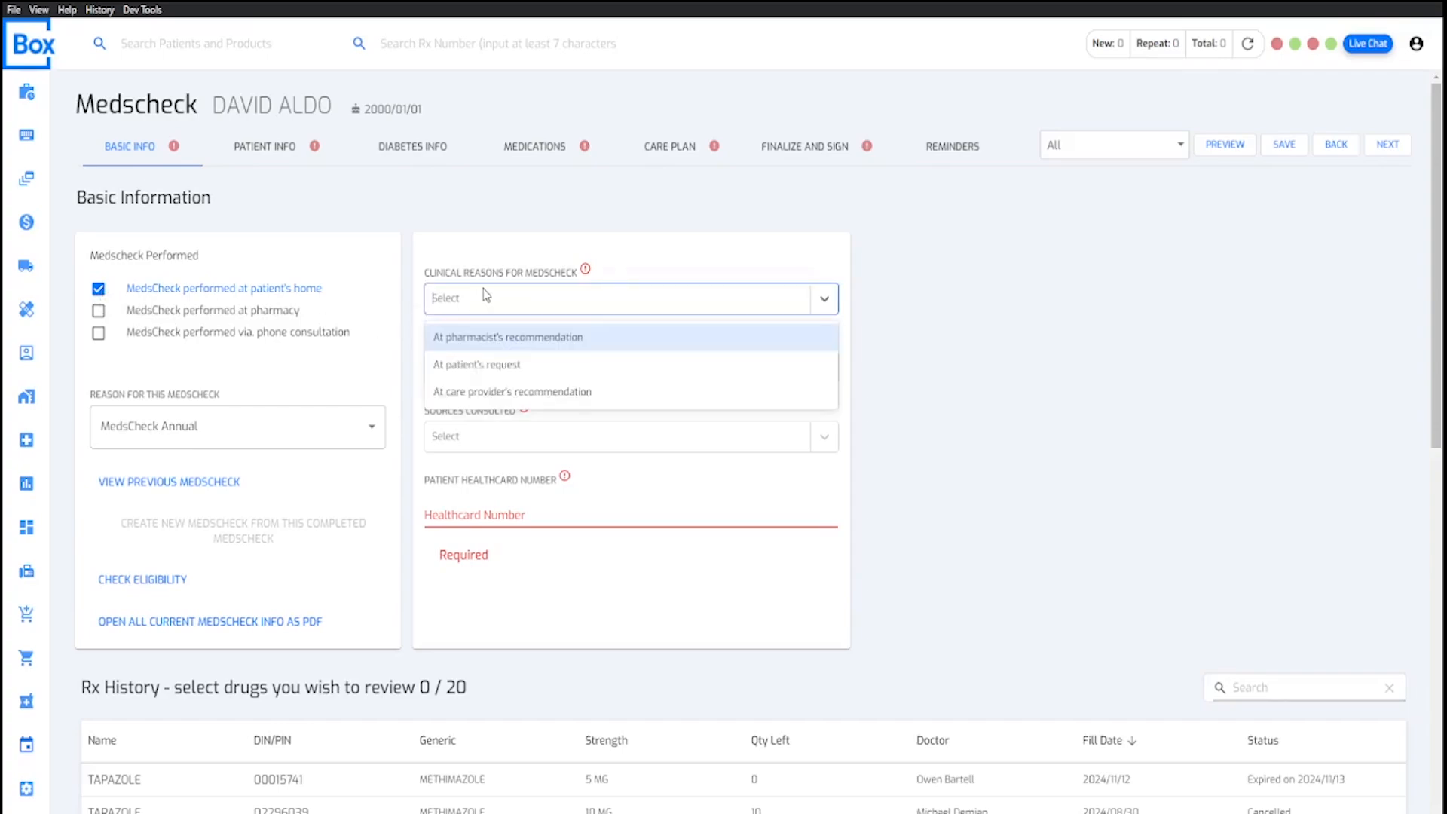
{"action": "left_click", "coordinate": [484, 337]}
{"action": "left_click", "coordinate": [533, 223]}
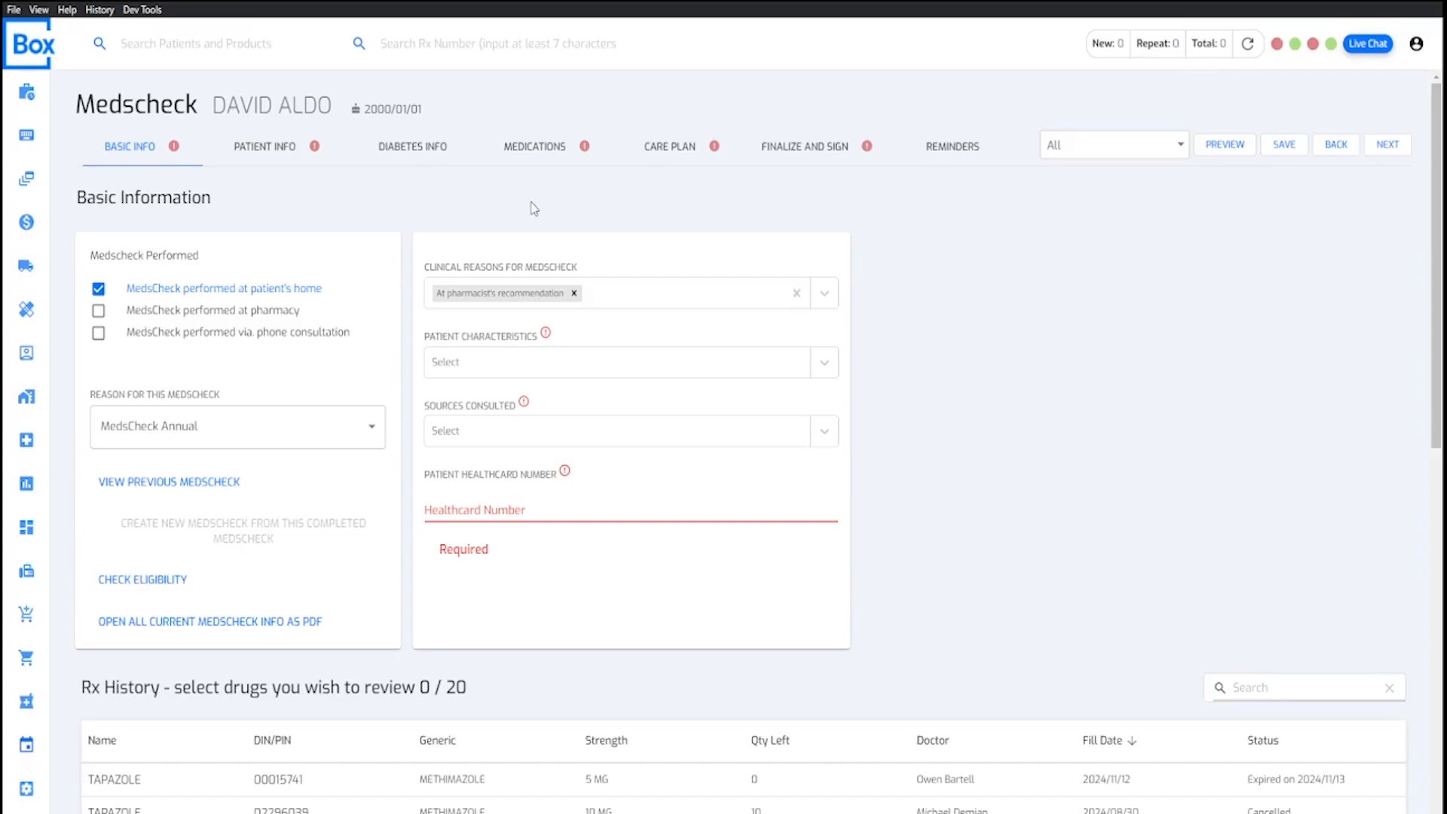
Step: Add the patient characteristics "3 or more chronic medication", custom entry "test" and "Known/suspected poor/unstable renal function"
{"action": "left_click", "coordinate": [516, 362]}
{"action": "left_click", "coordinate": [515, 399]}
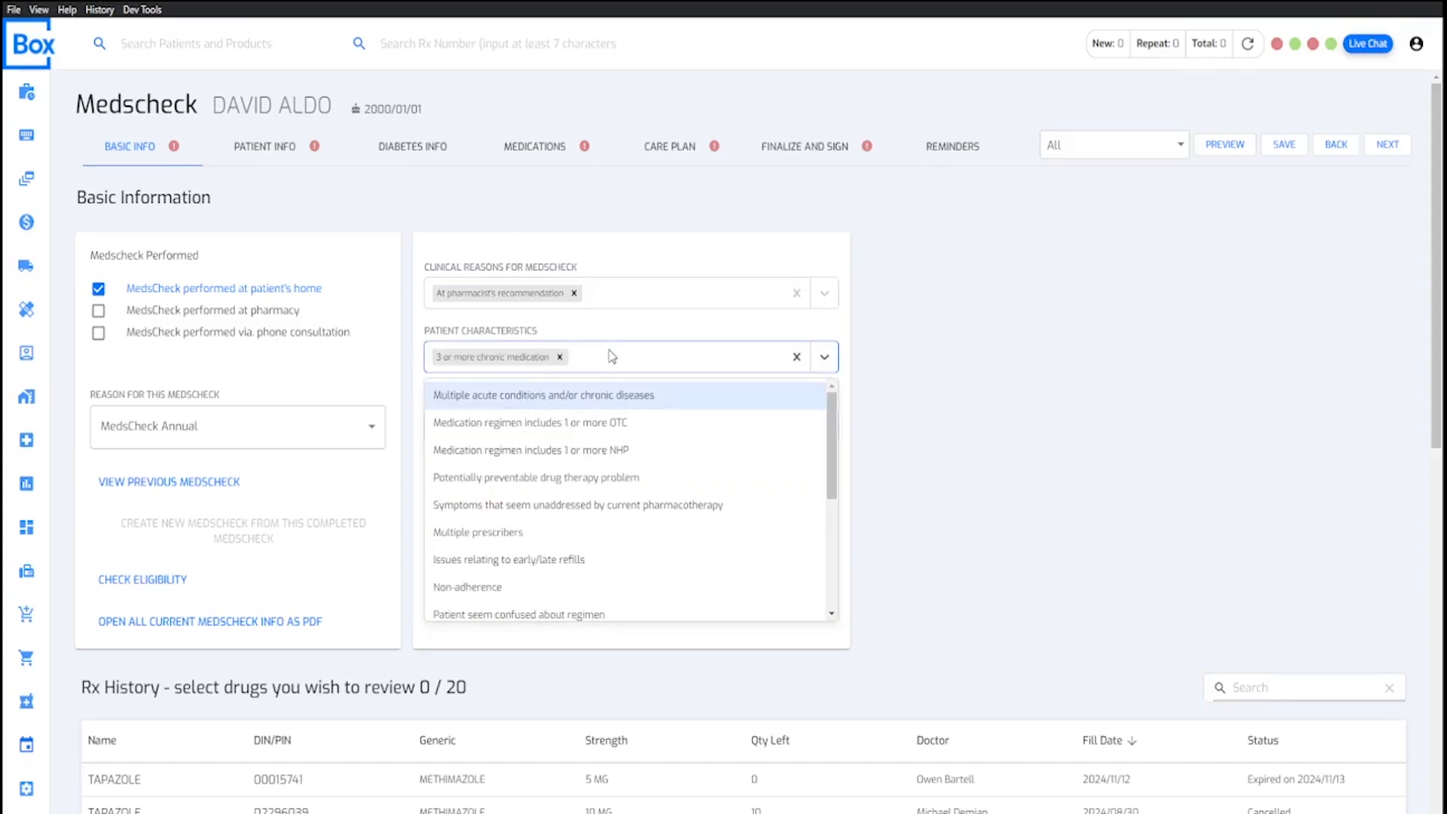
{"action": "type", "text": "test"}
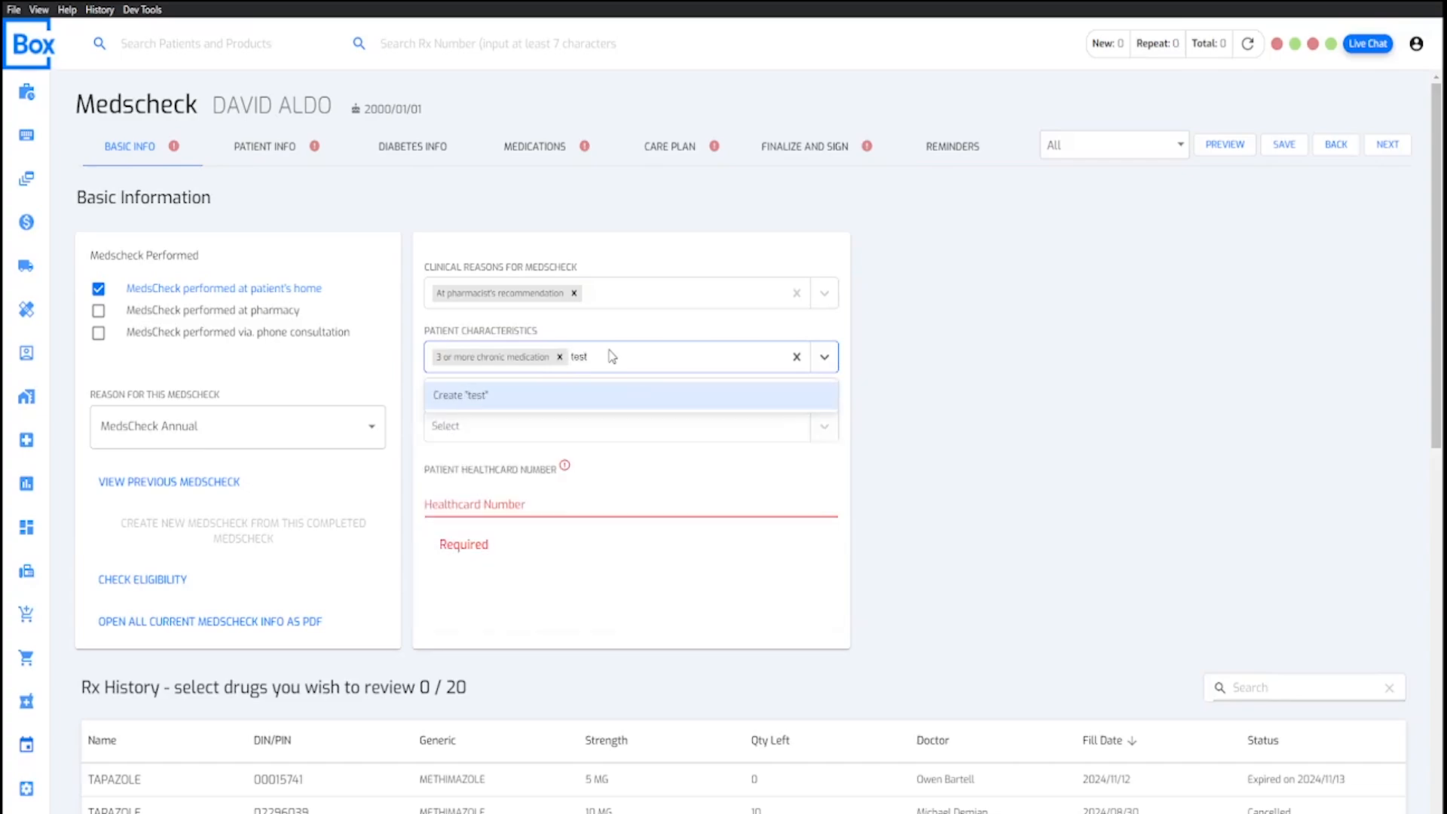
{"action": "key", "text": "Return"}
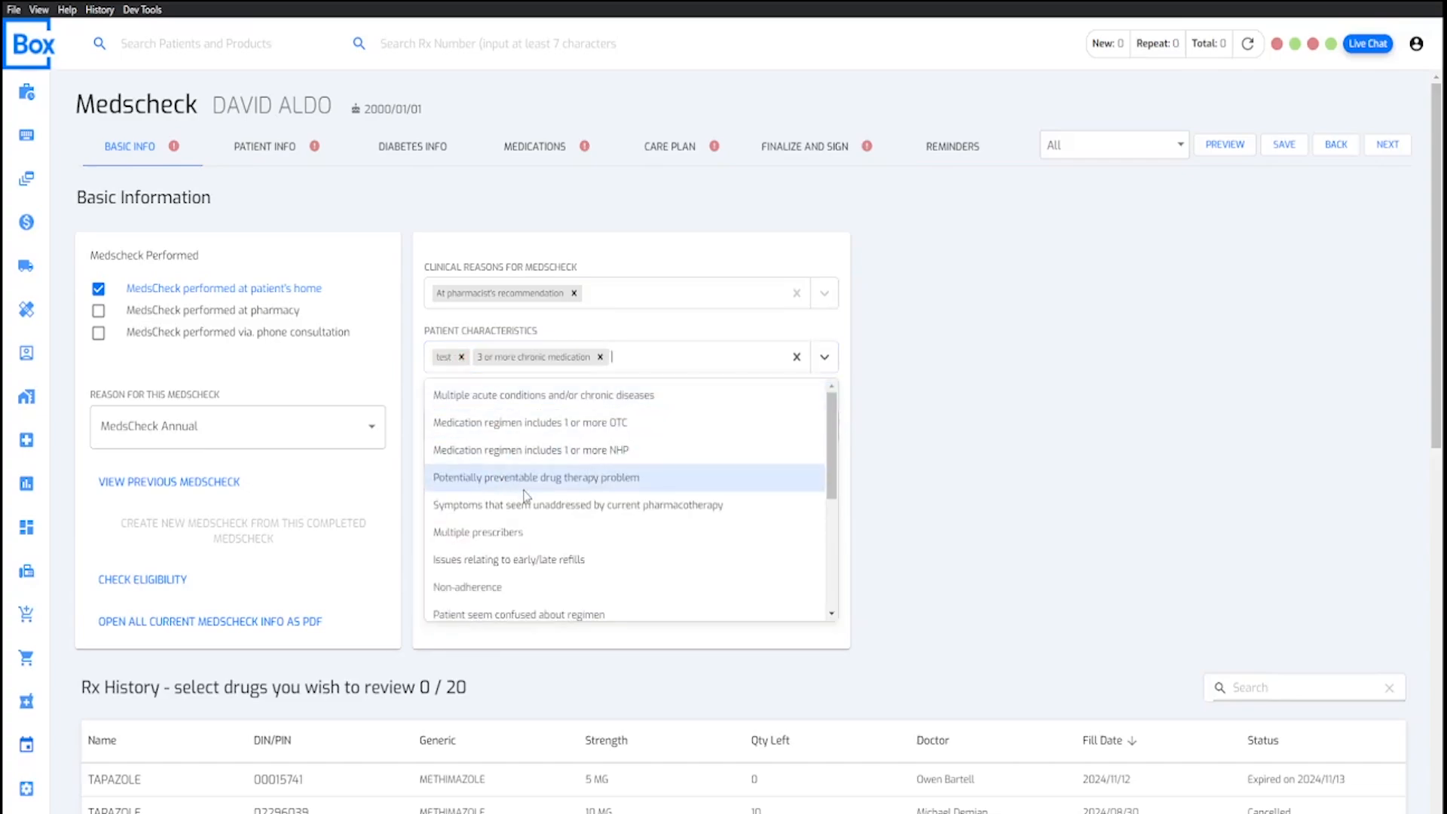
{"action": "scroll", "coordinate": [526, 495], "scroll_direction": "down", "scroll_amount": 4}
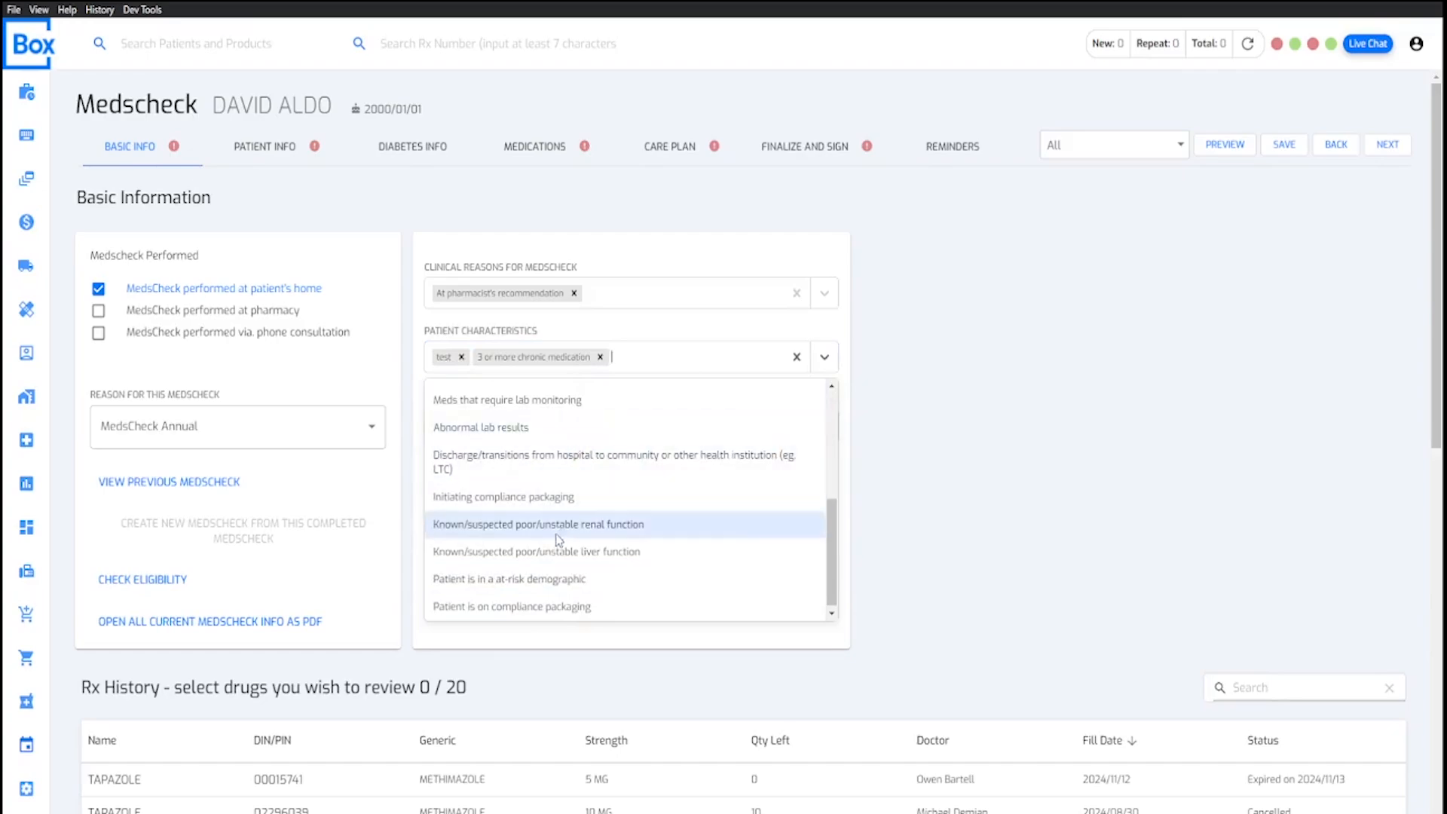
{"action": "left_click", "coordinate": [559, 540]}
Step: Set the sources consulted for the MedsCheck to "Physician or NP"
{"action": "left_click", "coordinate": [526, 445]}
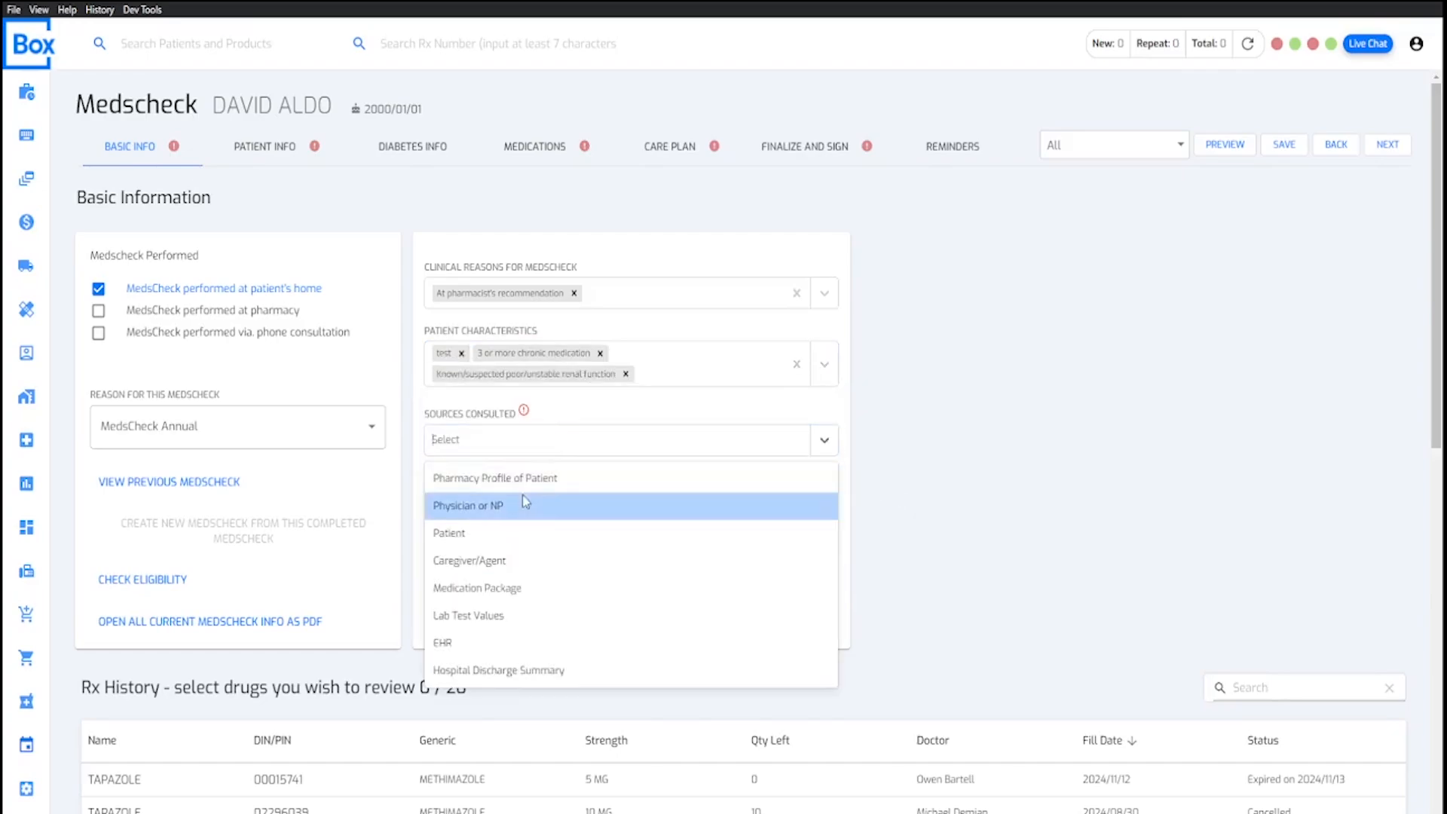
{"action": "left_click", "coordinate": [525, 503]}
{"action": "left_click", "coordinate": [869, 469]}
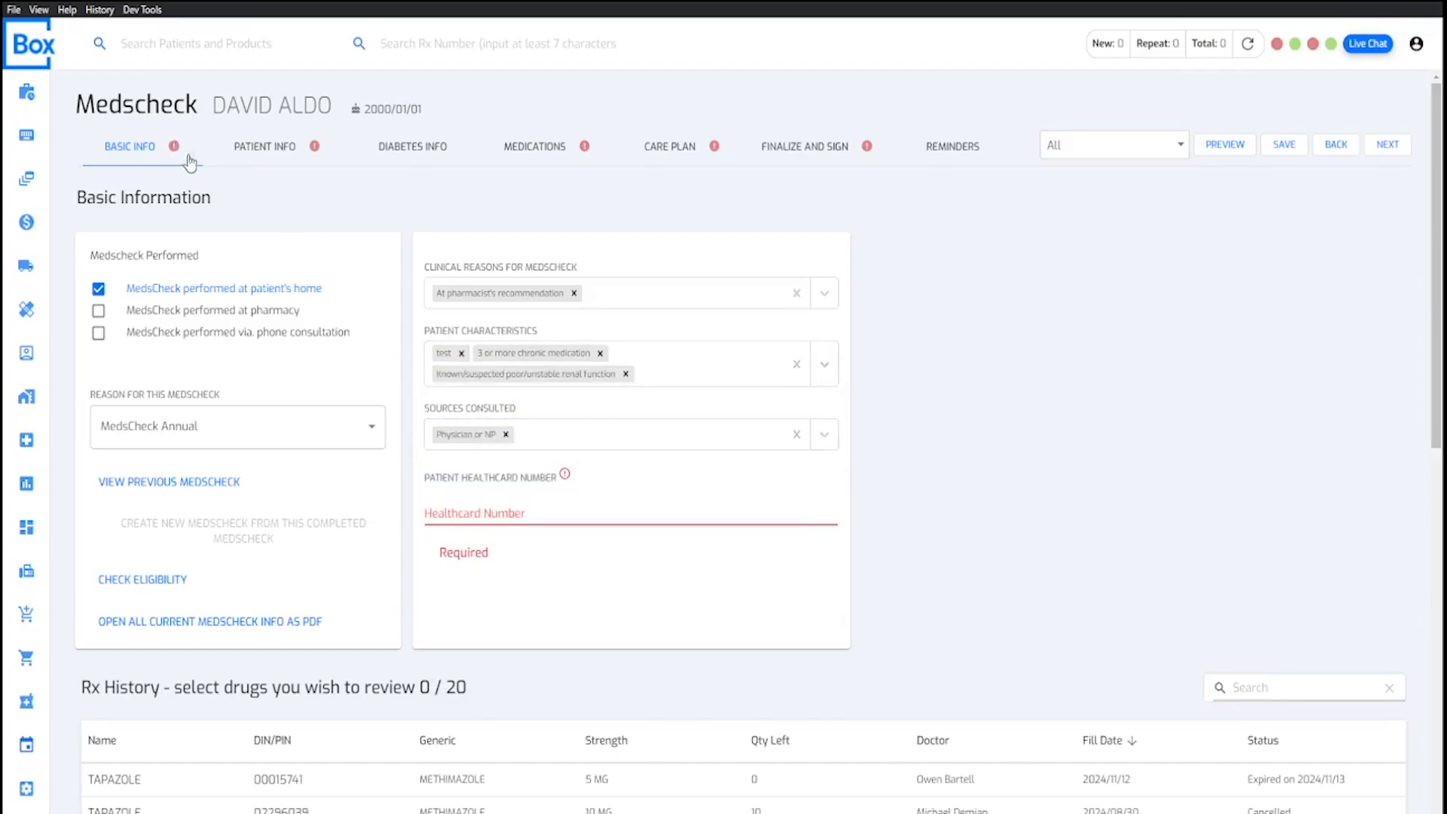
Step: Select TAPAZOLE 5 MG, TARO-RAMIPRIL 5 MG and COLCHICINE TAB 0.6MG in the Rx History as drugs to review
{"action": "scroll", "coordinate": [190, 162], "scroll_direction": "down", "scroll_amount": 5}
{"action": "left_click", "coordinate": [420, 373]}
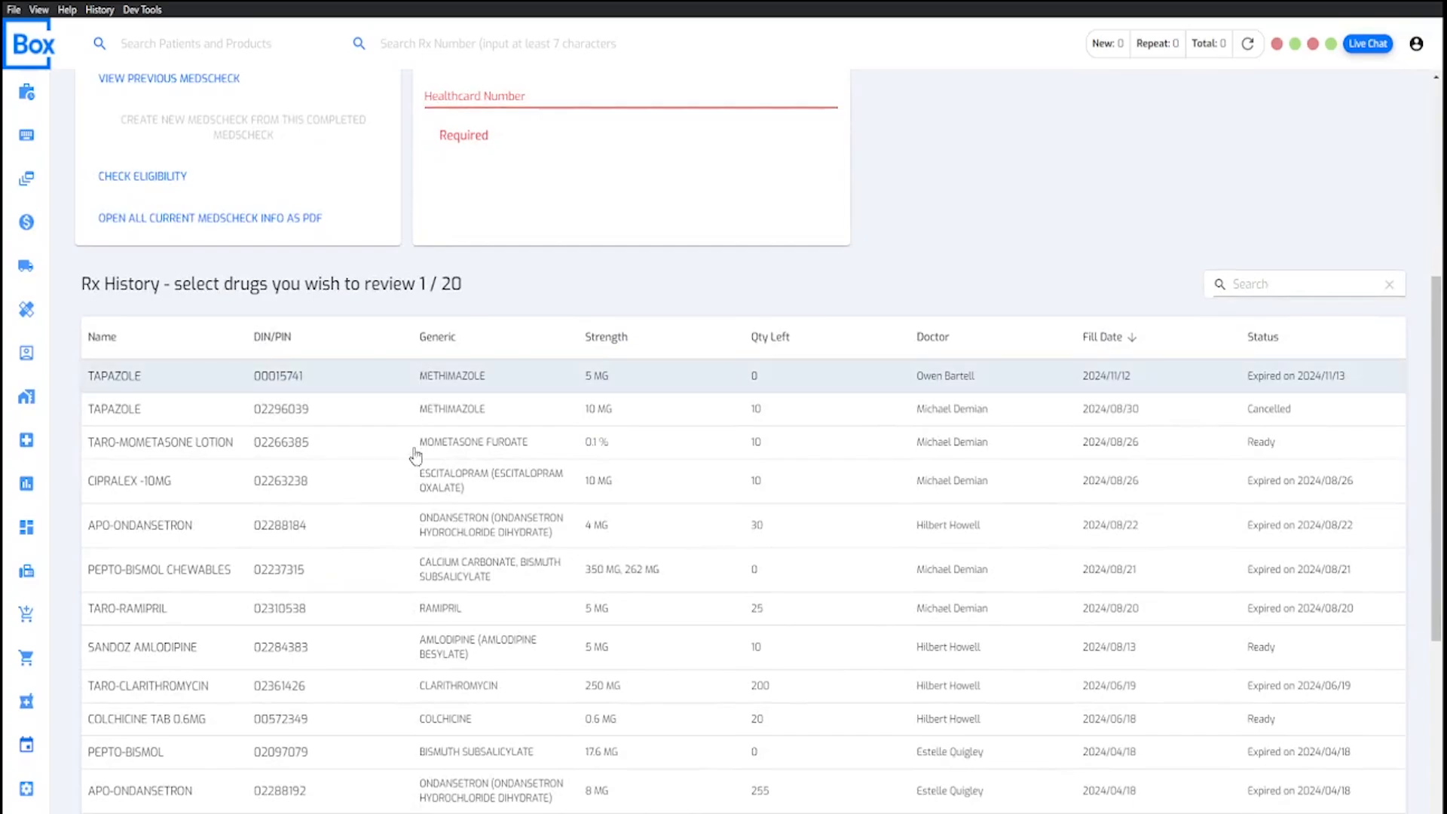
{"action": "scroll", "coordinate": [415, 456], "scroll_direction": "down", "scroll_amount": 2}
{"action": "left_click", "coordinate": [413, 451]}
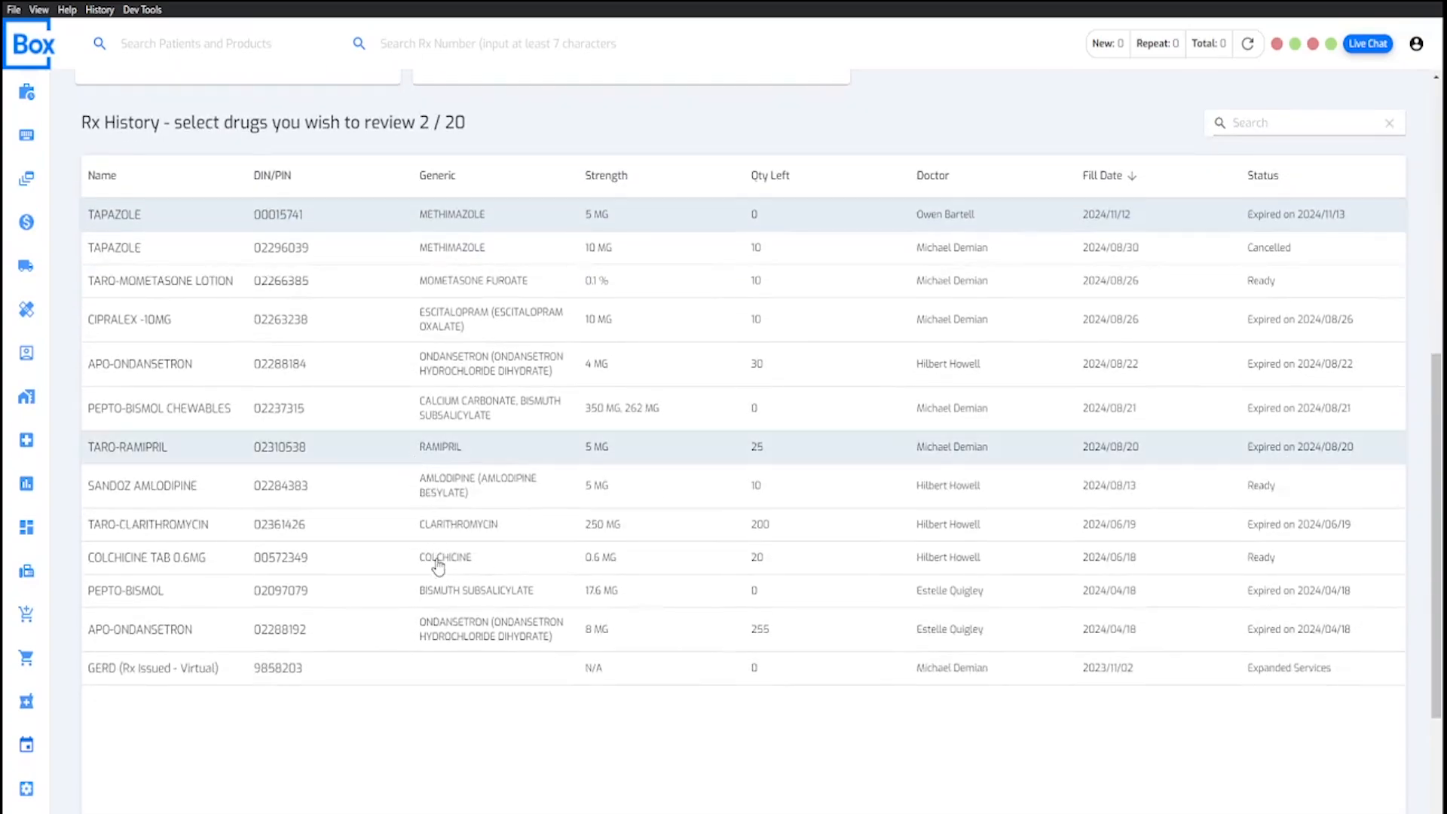
{"action": "left_click", "coordinate": [438, 565]}
Step: Enter the patient's healthcard number in the basic information
{"action": "scroll", "coordinate": [607, 433], "scroll_direction": "up", "scroll_amount": 6}
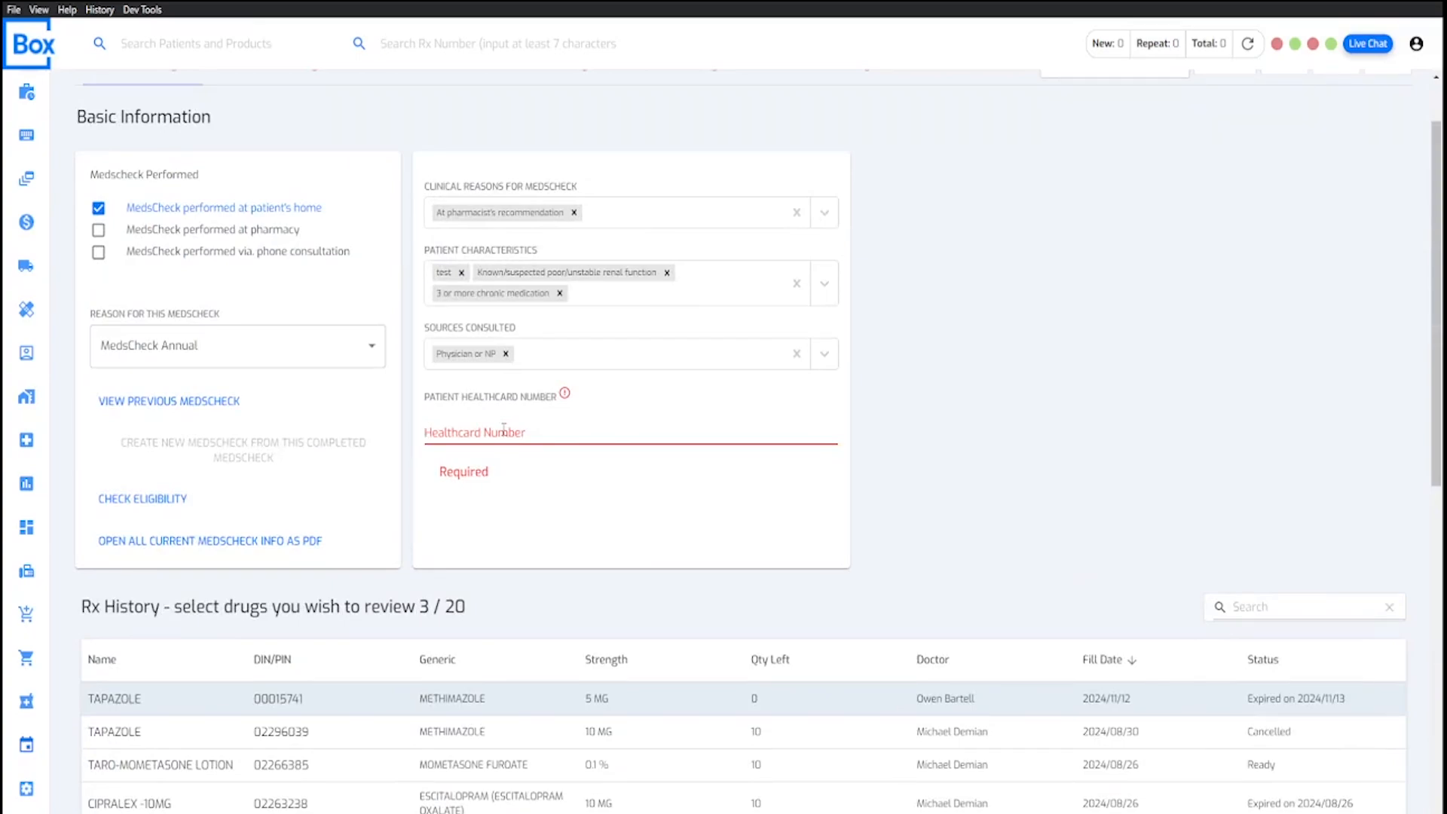
{"action": "left_click", "coordinate": [503, 428]}
{"action": "type", "text": "123456"}
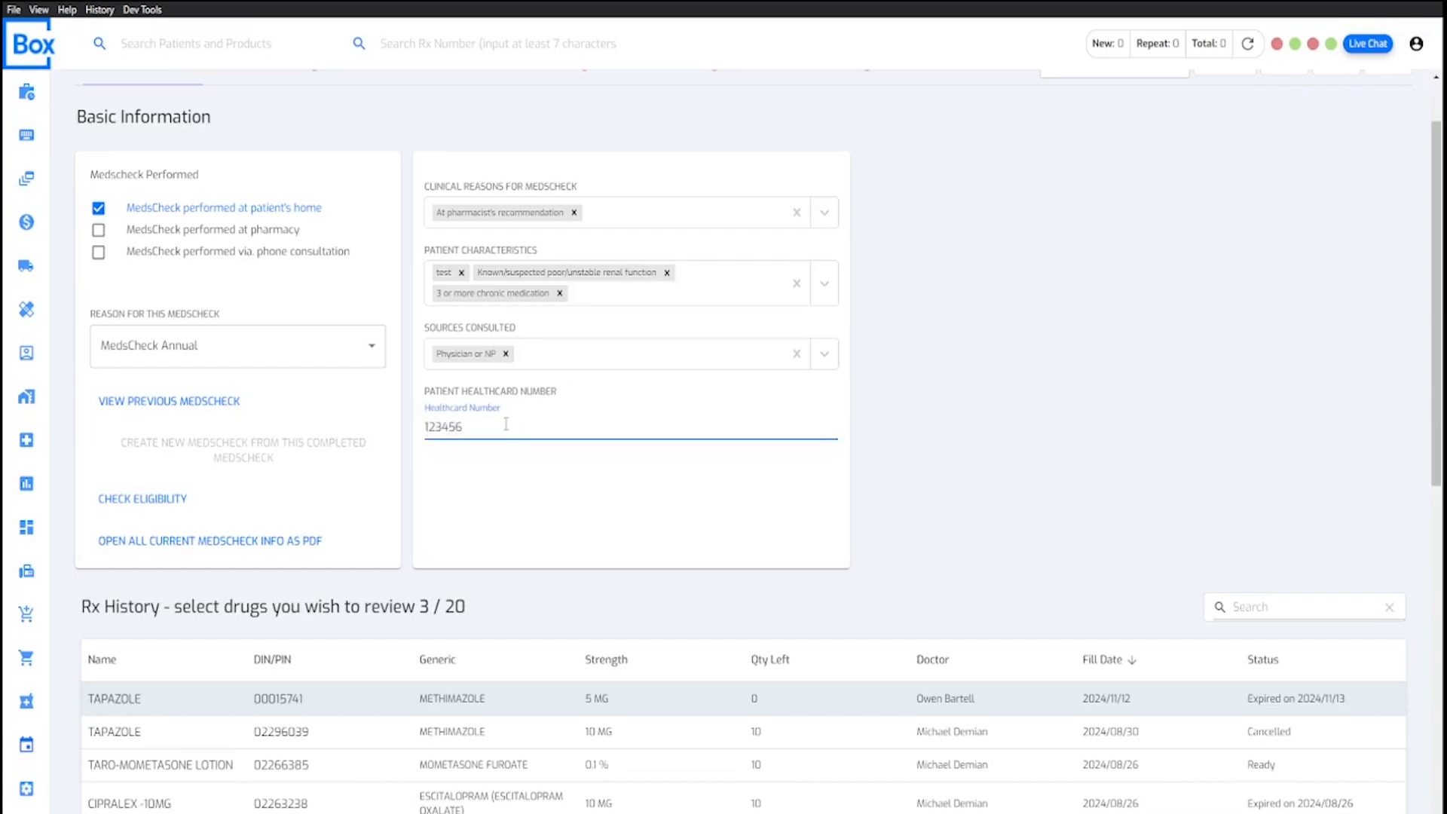
{"action": "type", "text": "7890"}
{"action": "scroll", "coordinate": [384, 291], "scroll_direction": "up", "scroll_amount": 2}
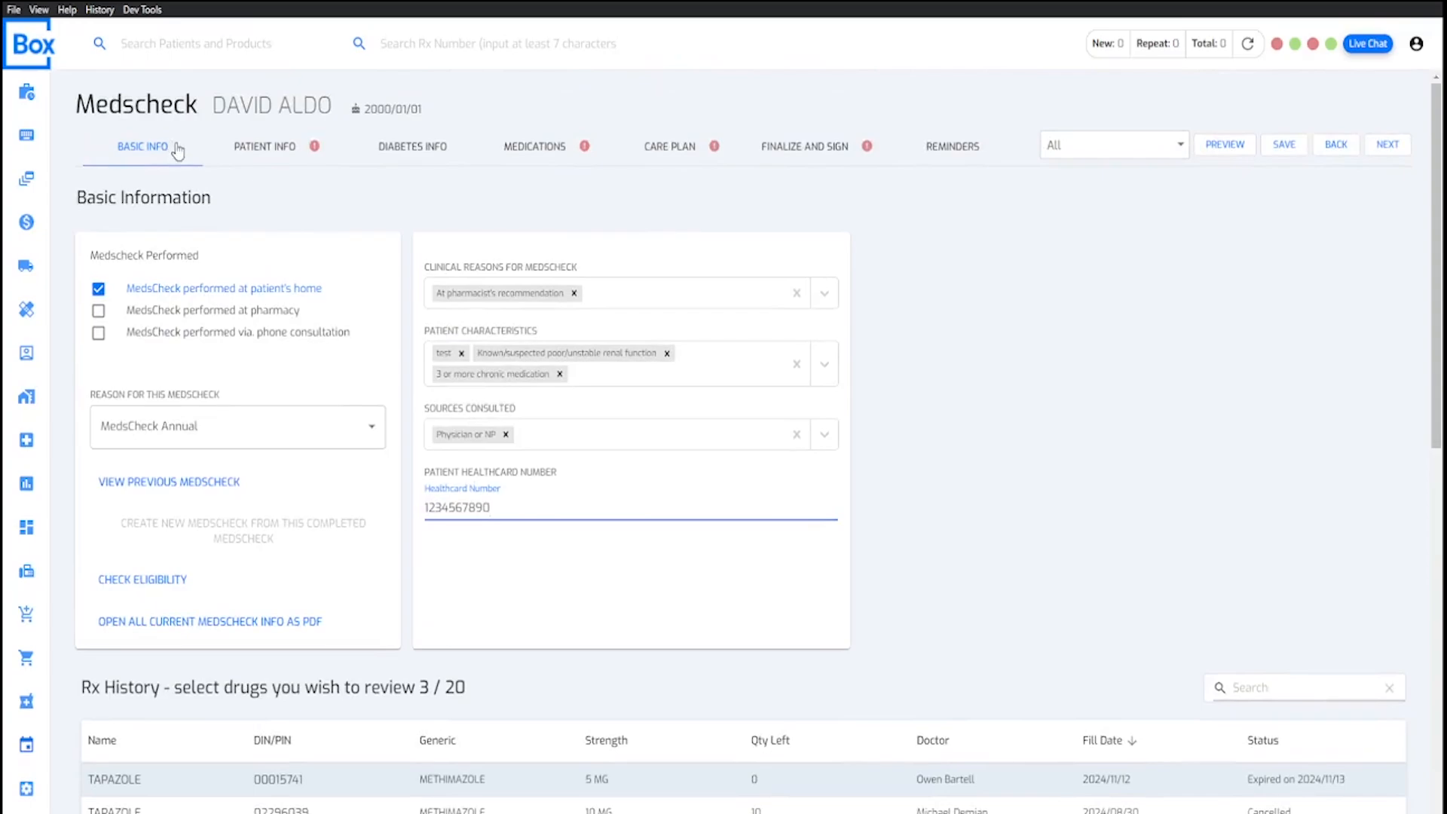
Step: Choose the first listed primary care provider in the patient information and open the lifestyle recommendations and patient goals choices
{"action": "left_click", "coordinate": [300, 147]}
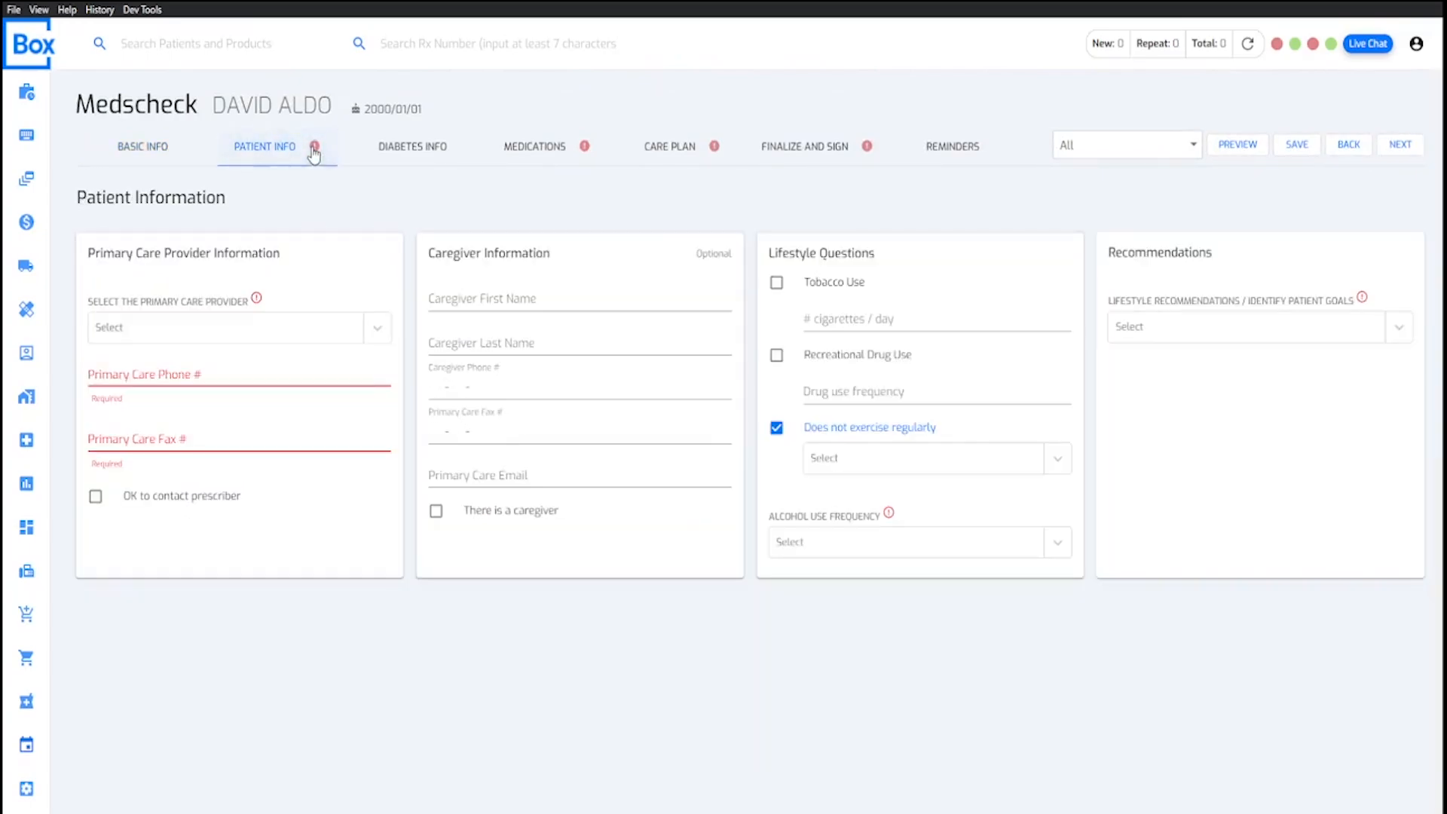
{"action": "left_click", "coordinate": [159, 328]}
{"action": "left_click", "coordinate": [125, 366]}
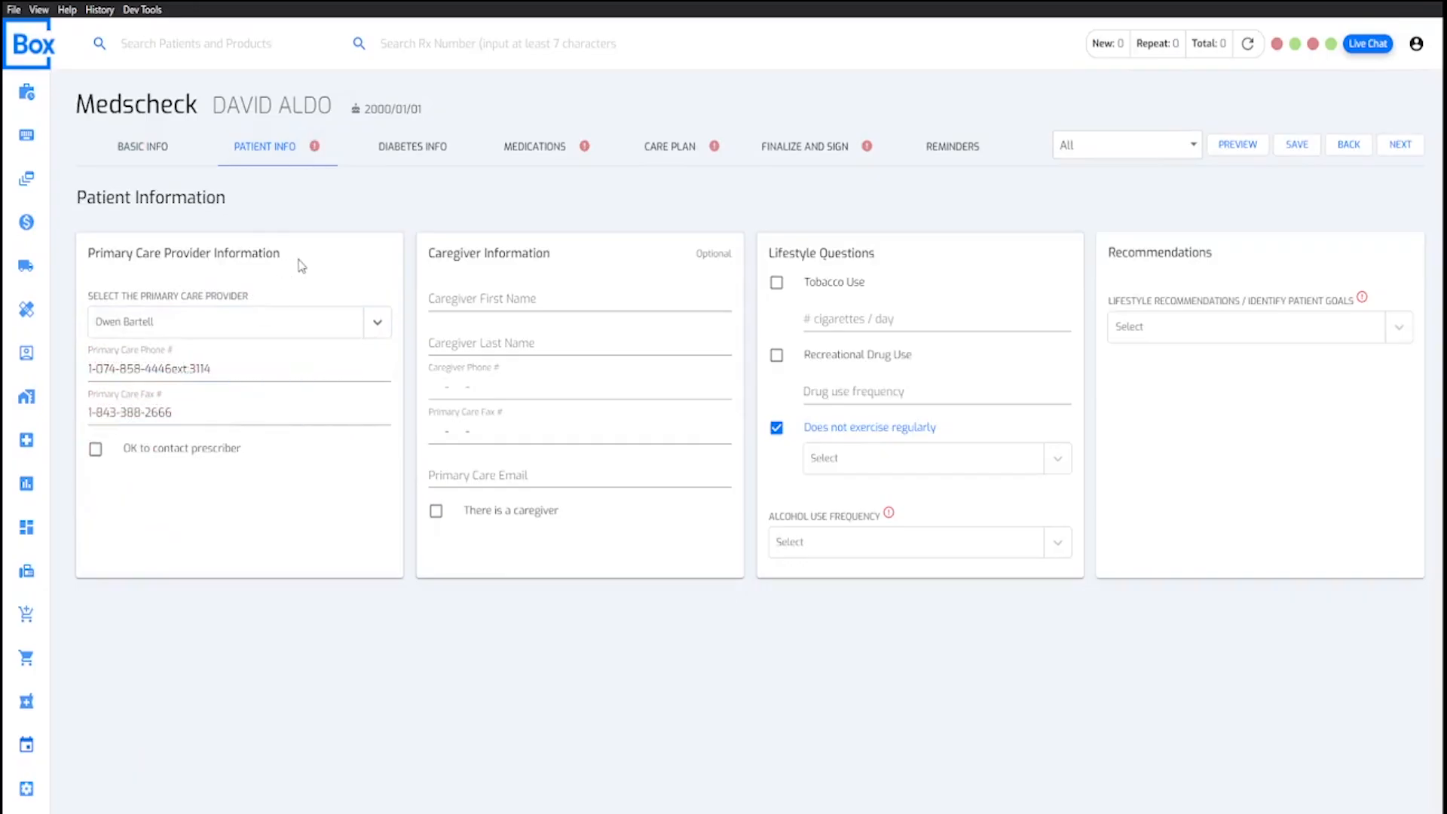
{"action": "left_click", "coordinate": [1150, 326]}
Step: Set the indication of TAPAZOLE to "Blood Pressure" in the MedsCheck medications
{"action": "left_click", "coordinate": [575, 147]}
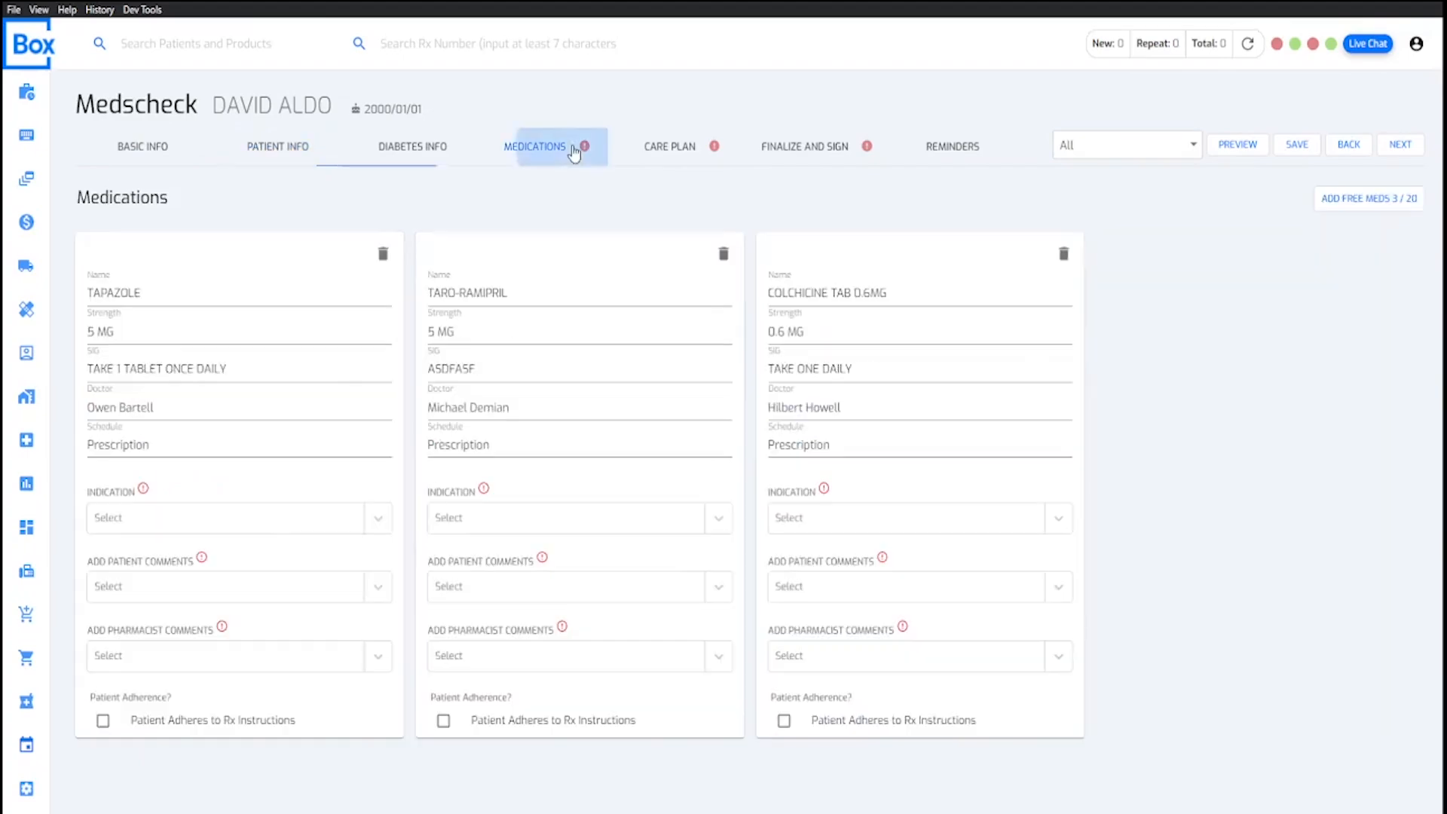
{"action": "left_click", "coordinate": [250, 517]}
{"action": "left_click", "coordinate": [230, 569]}
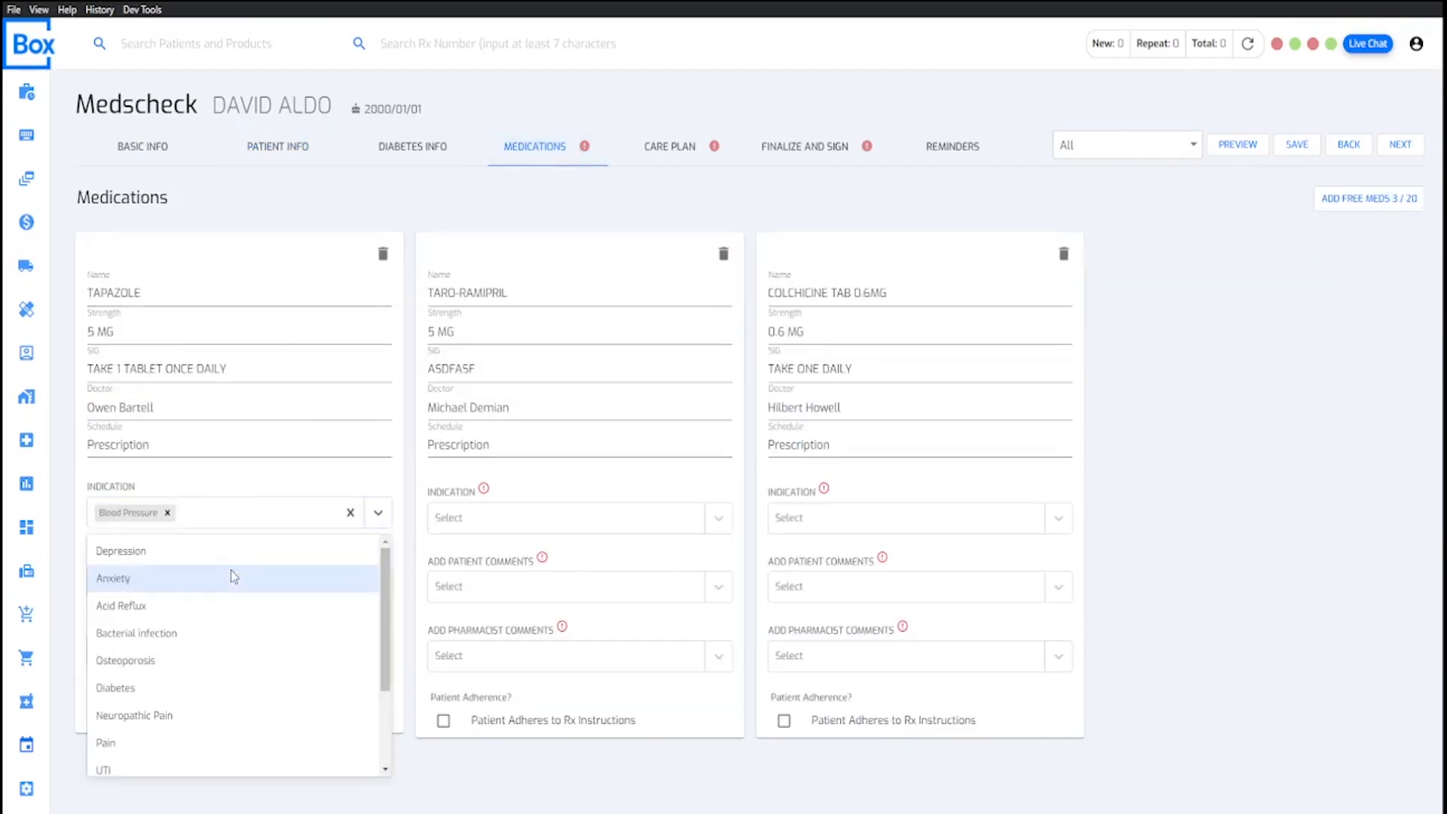
{"action": "left_click", "coordinate": [268, 478]}
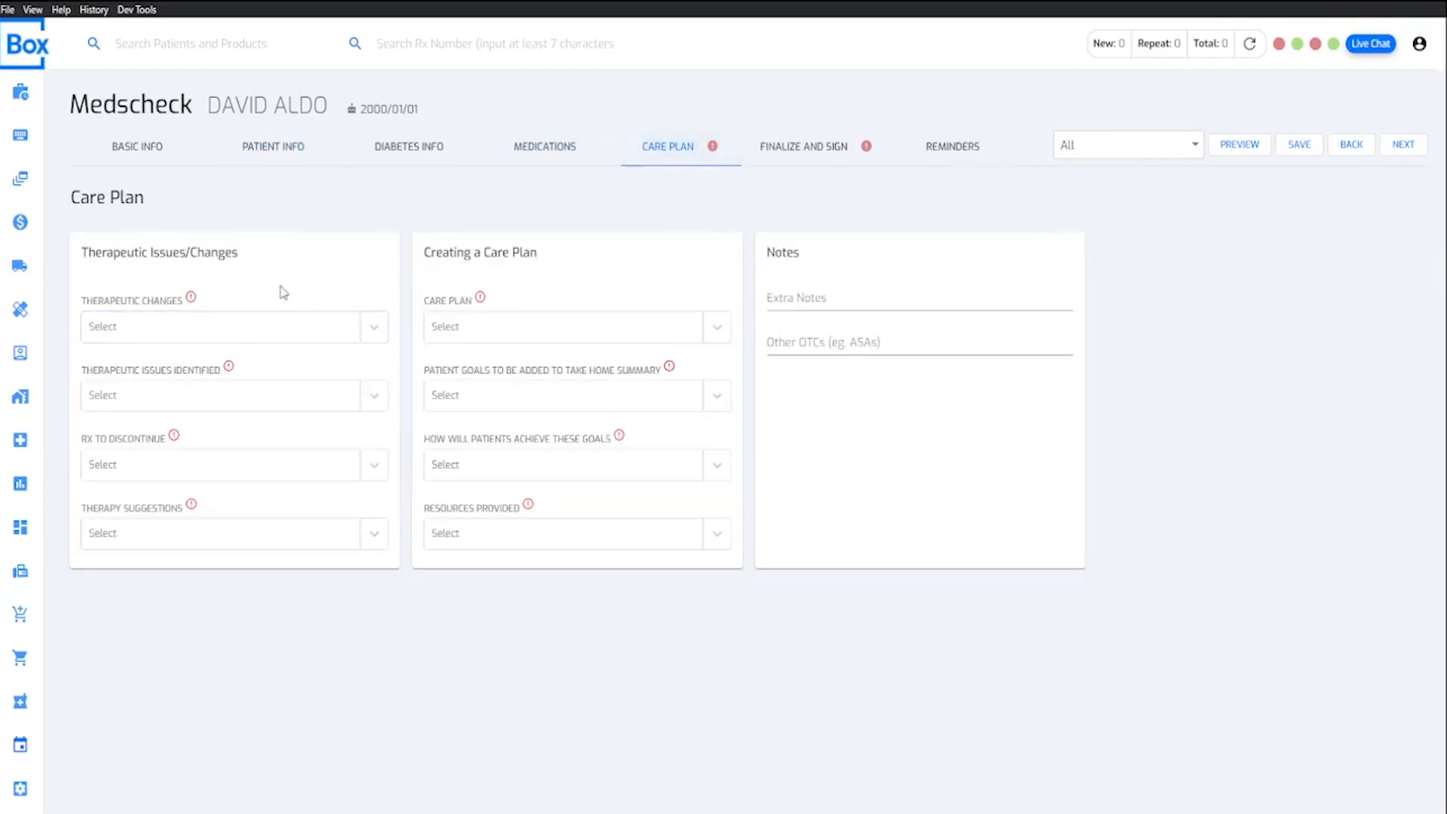
Step: Choose the first listed option for therapeutic changes in the care plan
{"action": "left_click", "coordinate": [216, 326]}
{"action": "left_click", "coordinate": [188, 367]}
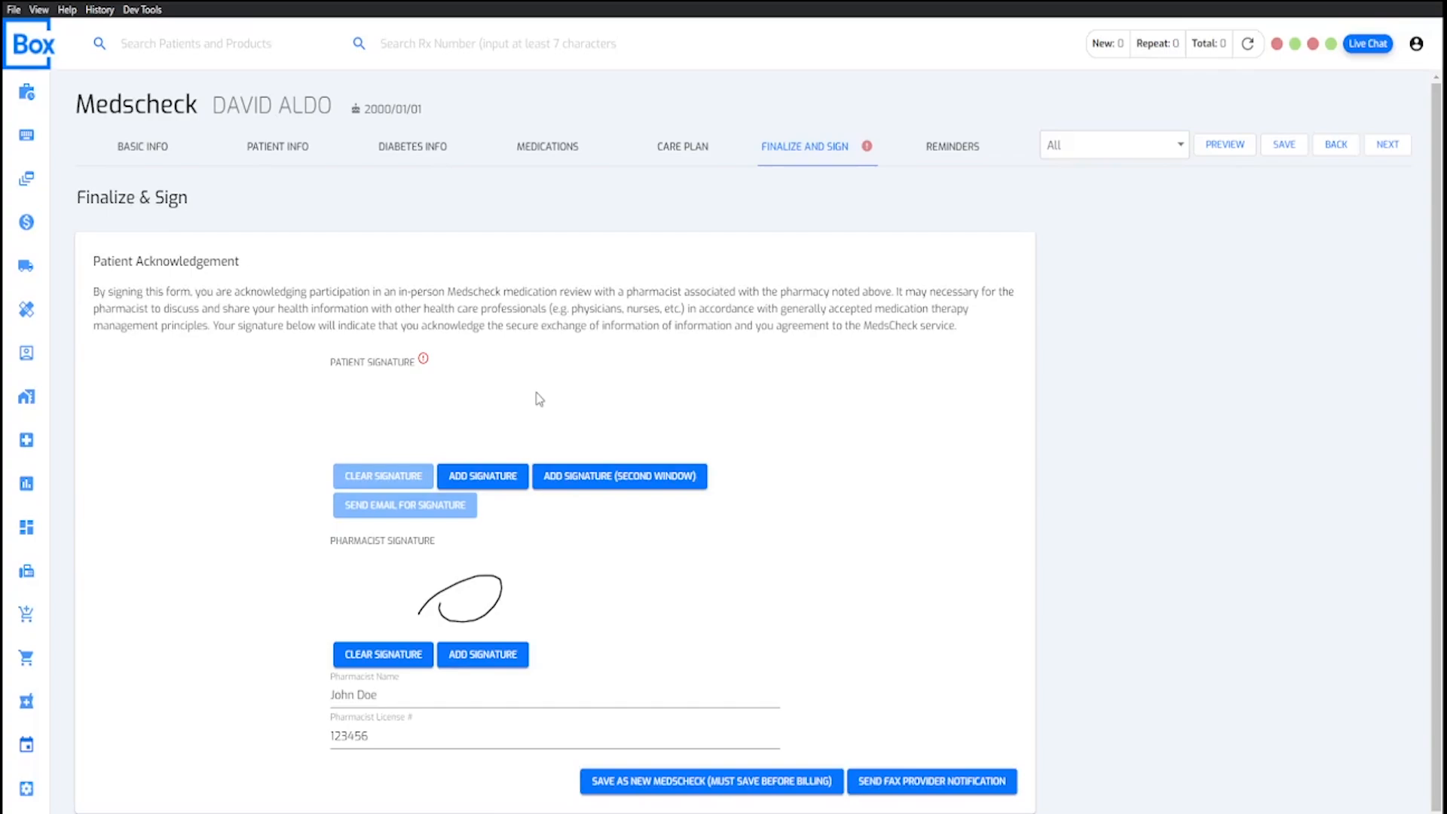
Step: Draw and save the patient's signature in the Patient Acknowledgement of the Finalize & Sign section
{"action": "left_click", "coordinate": [483, 477]}
{"action": "left_click_drag", "start_coordinate": [433, 409], "coordinate": [829, 363]}
{"action": "left_click", "coordinate": [751, 551]}
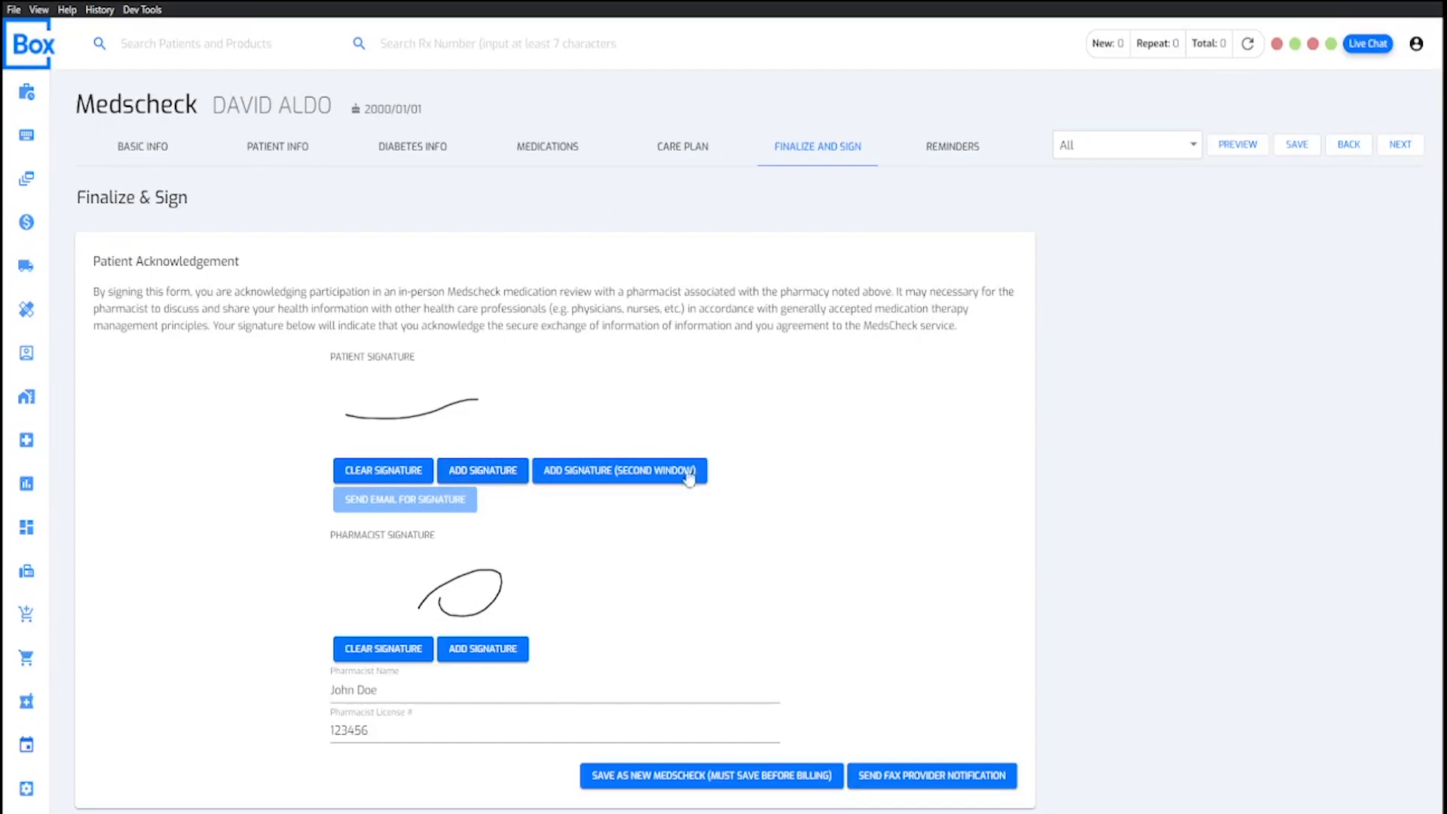
Step: Save the completed form as a new MedsCheck and adjudicate its Annual Review claim with auto retry enabled
{"action": "left_click", "coordinate": [741, 790]}
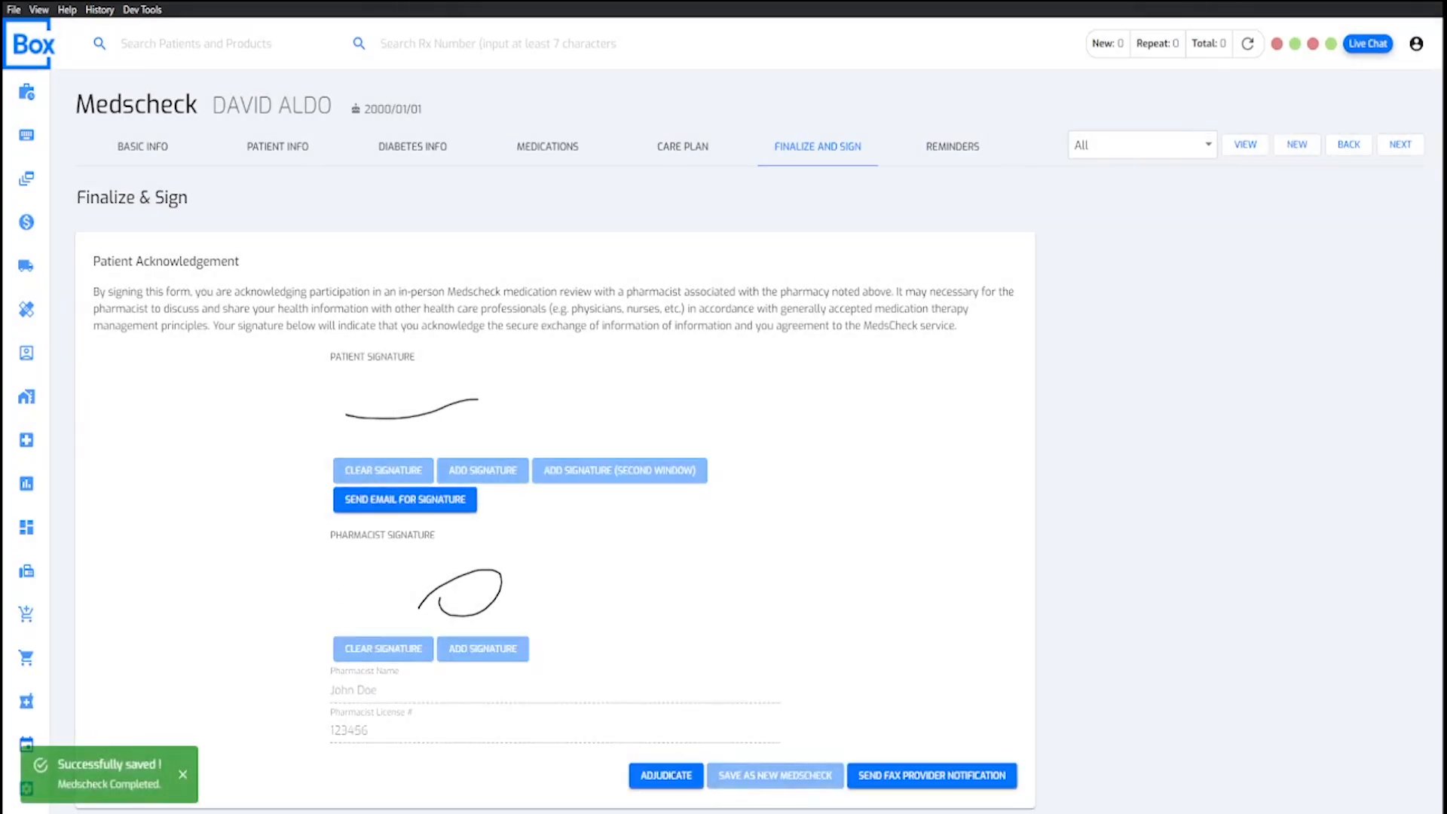
{"action": "left_click", "coordinate": [667, 777]}
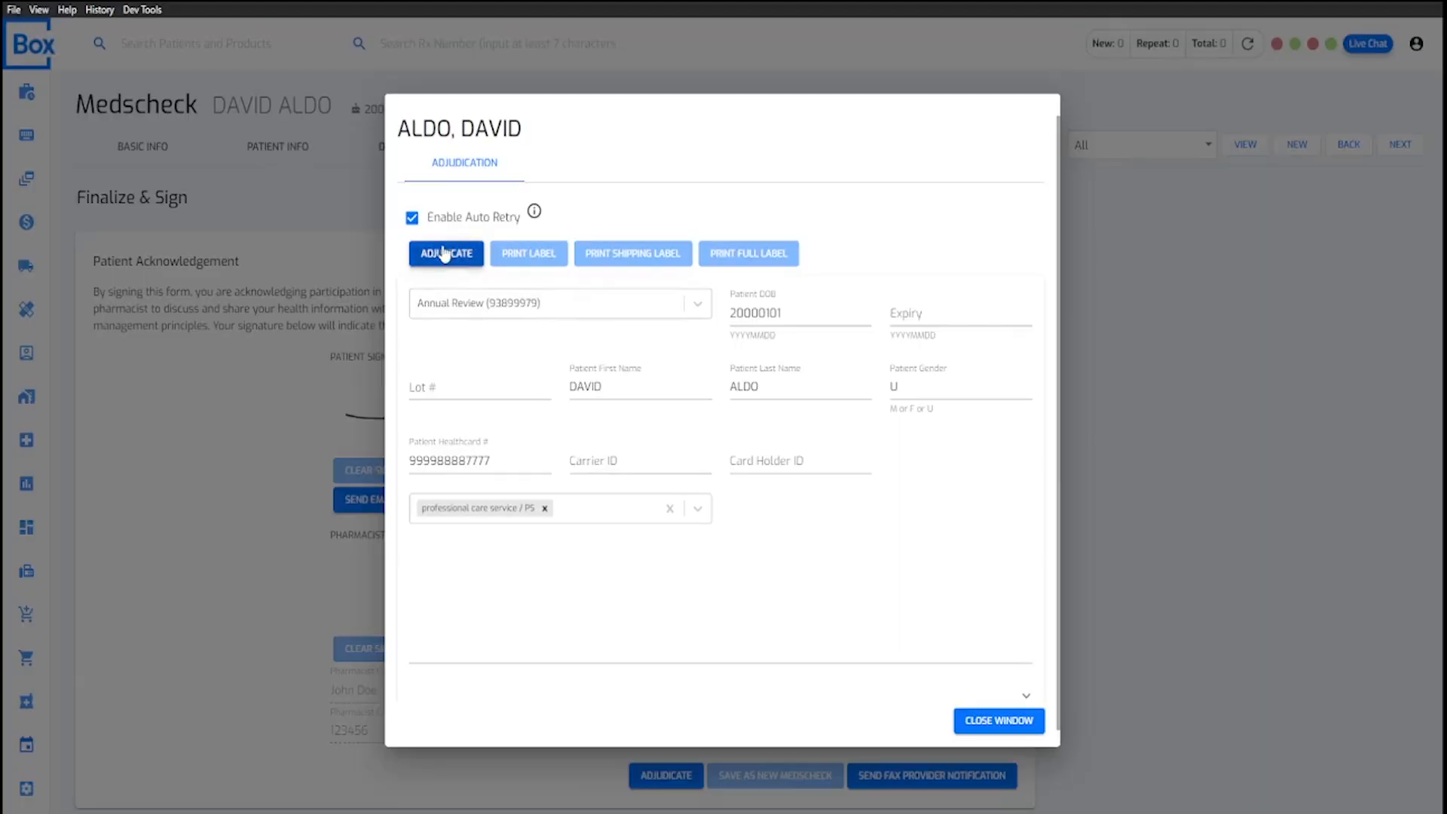
{"action": "left_click", "coordinate": [443, 248]}
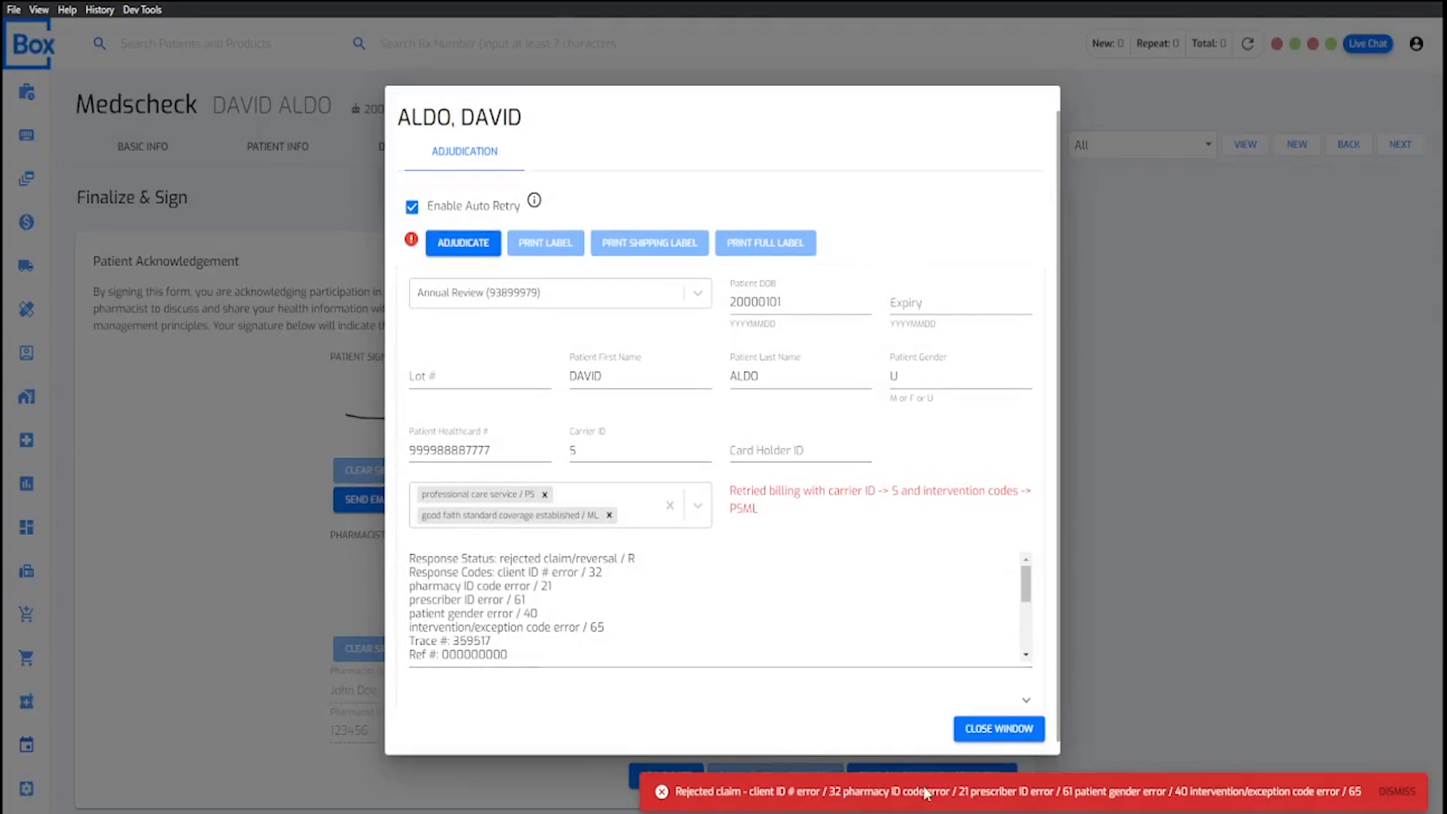
Step: Examine the professional fee line in the claim's adjudication response and close the adjudication window
{"action": "scroll", "coordinate": [517, 614], "scroll_direction": "down", "scroll_amount": 2}
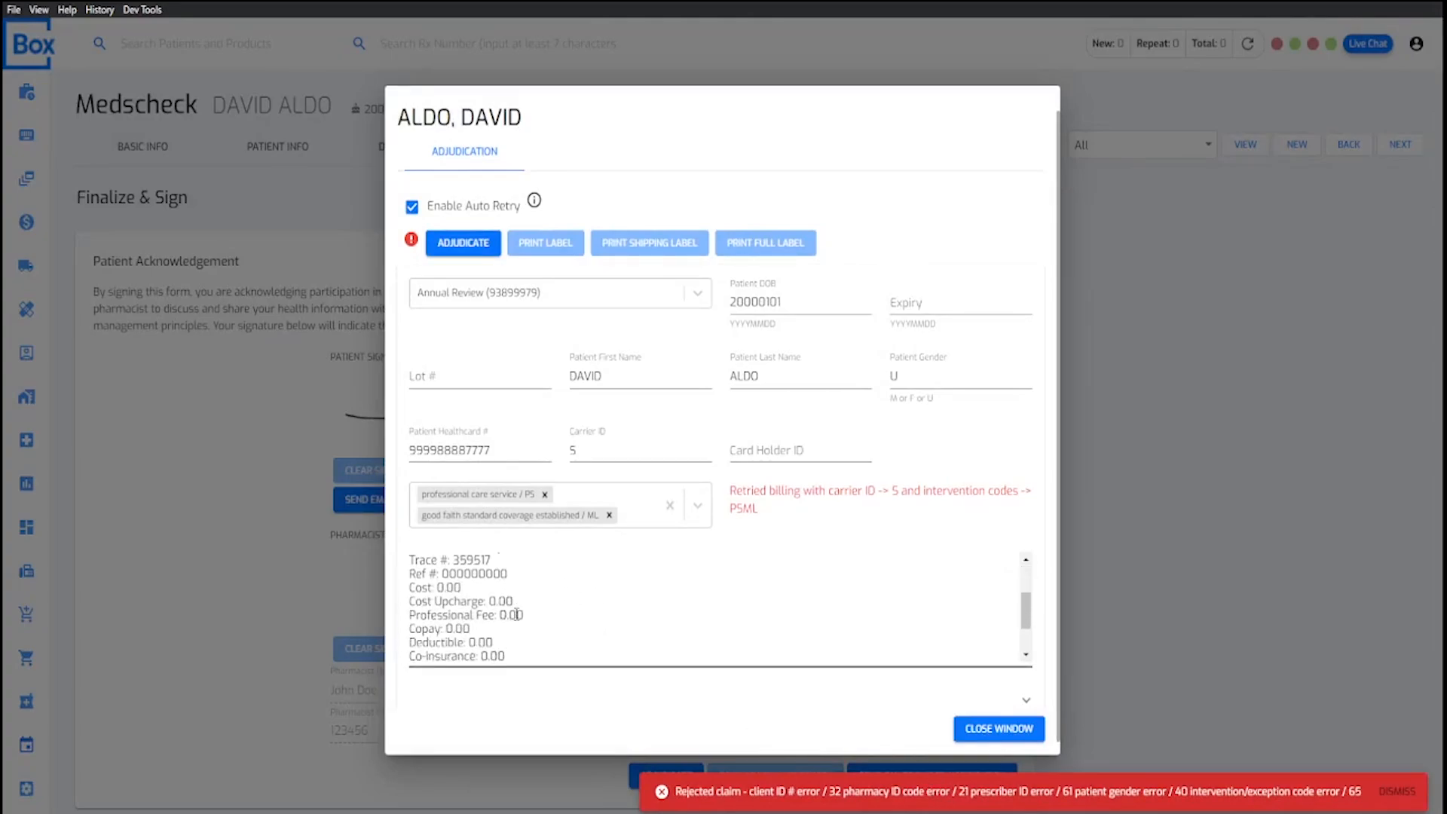
{"action": "left_click_drag", "start_coordinate": [411, 615], "coordinate": [558, 618]}
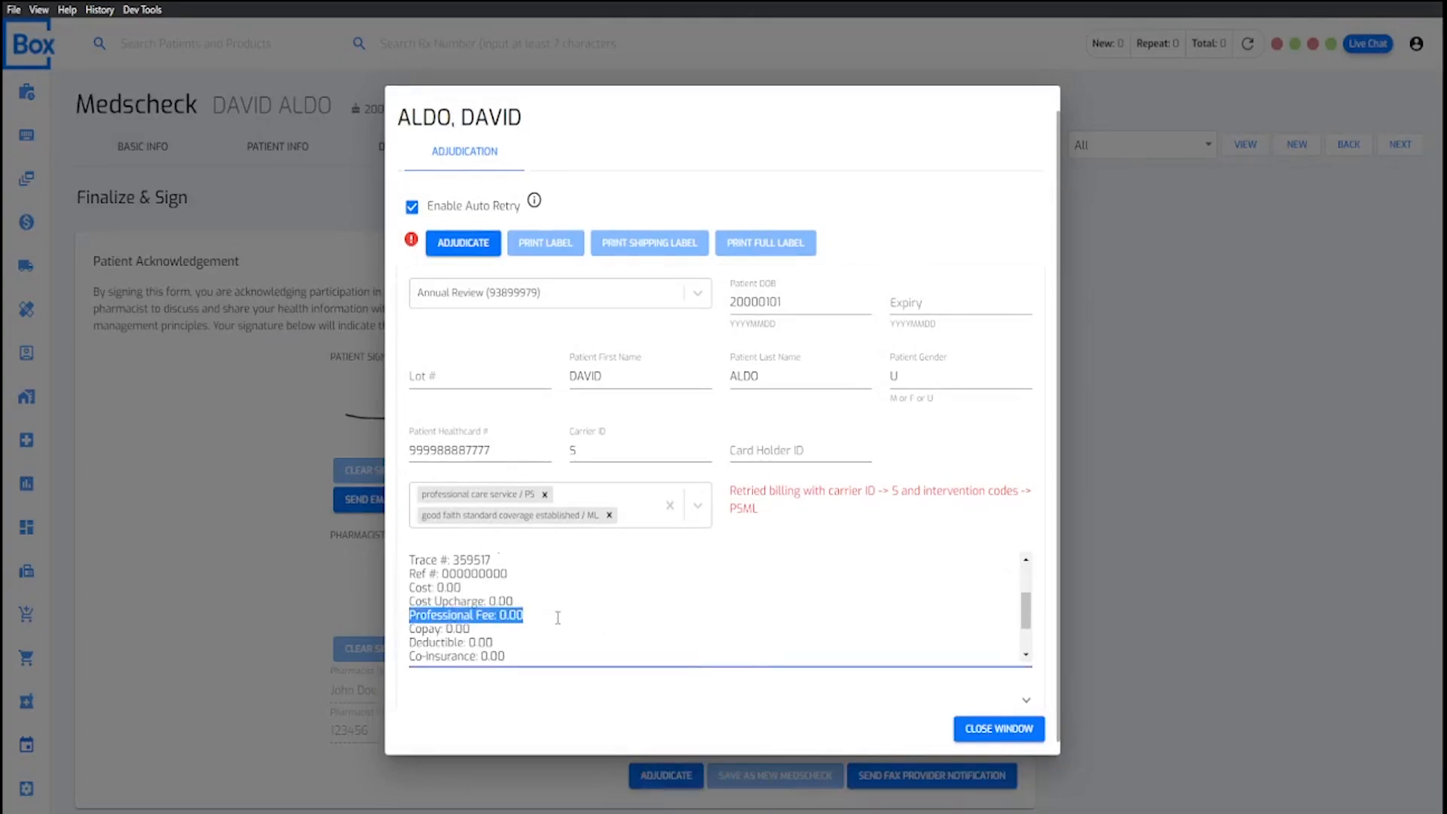
{"action": "double_click", "coordinate": [511, 616]}
{"action": "left_click", "coordinate": [537, 619]}
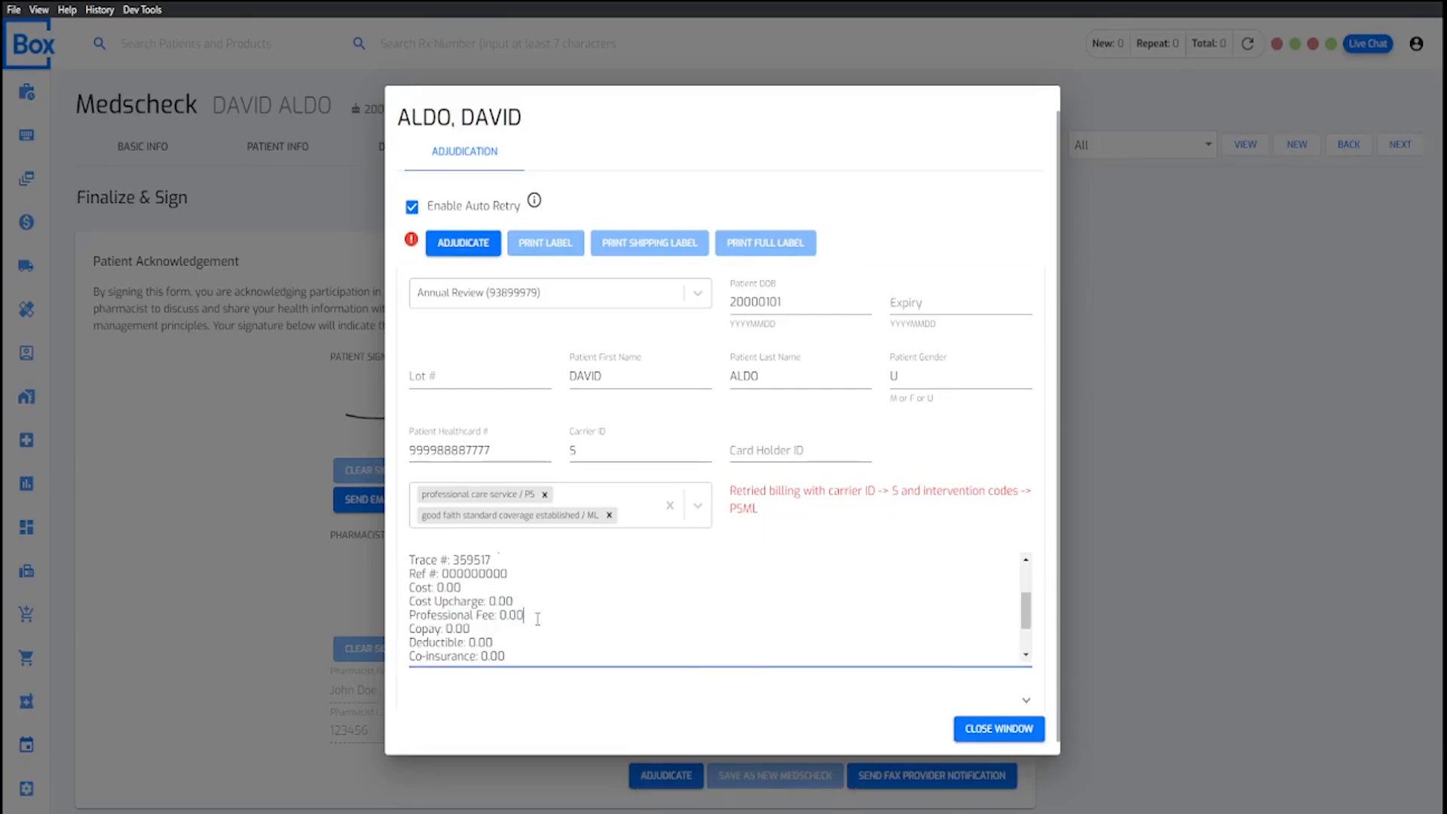
{"action": "left_click", "coordinate": [1001, 730]}
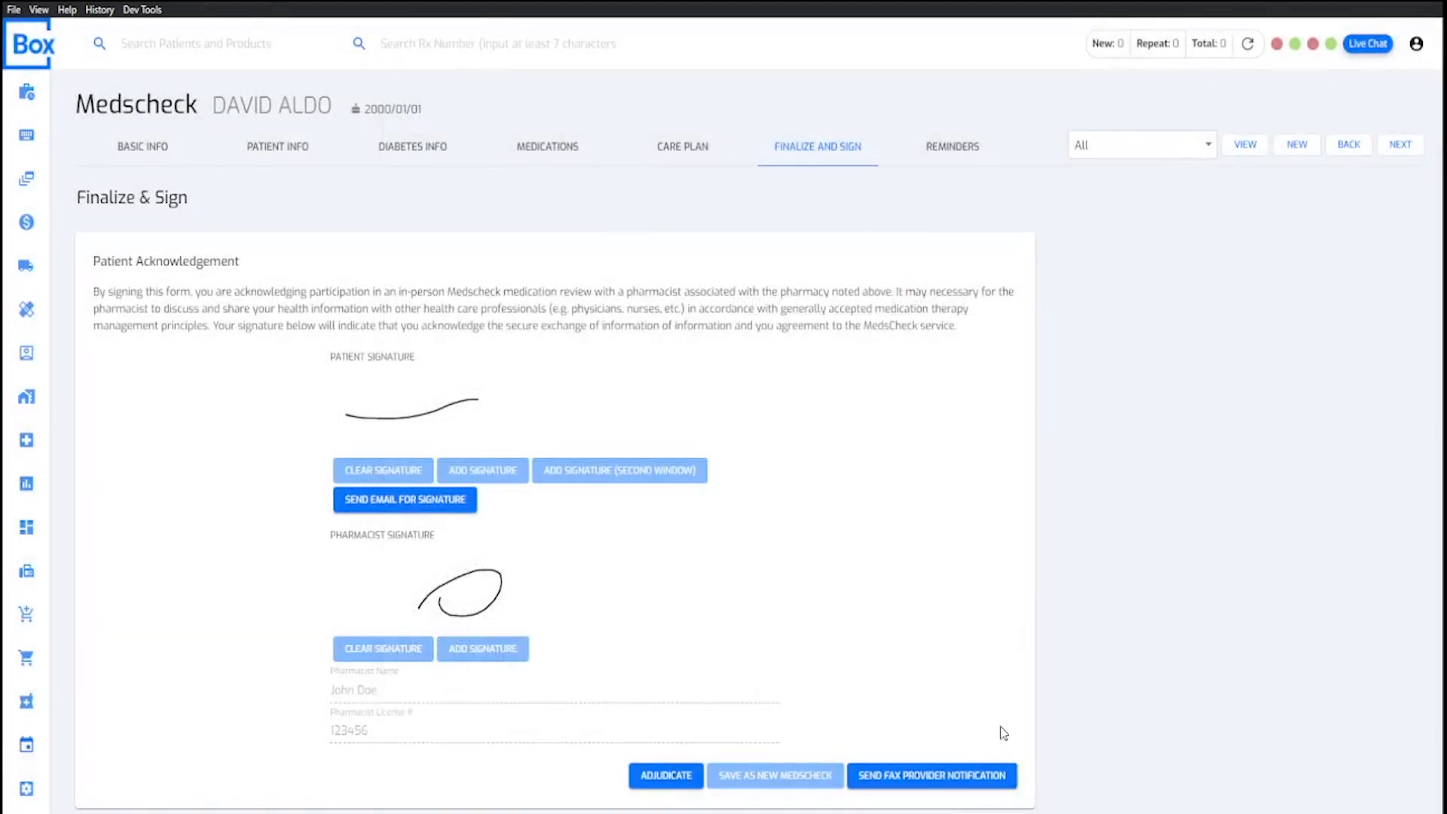
Step: View the provider fax notification options and fax history for the MedsCheck, closing the window without sending a fax
{"action": "left_click", "coordinate": [940, 778]}
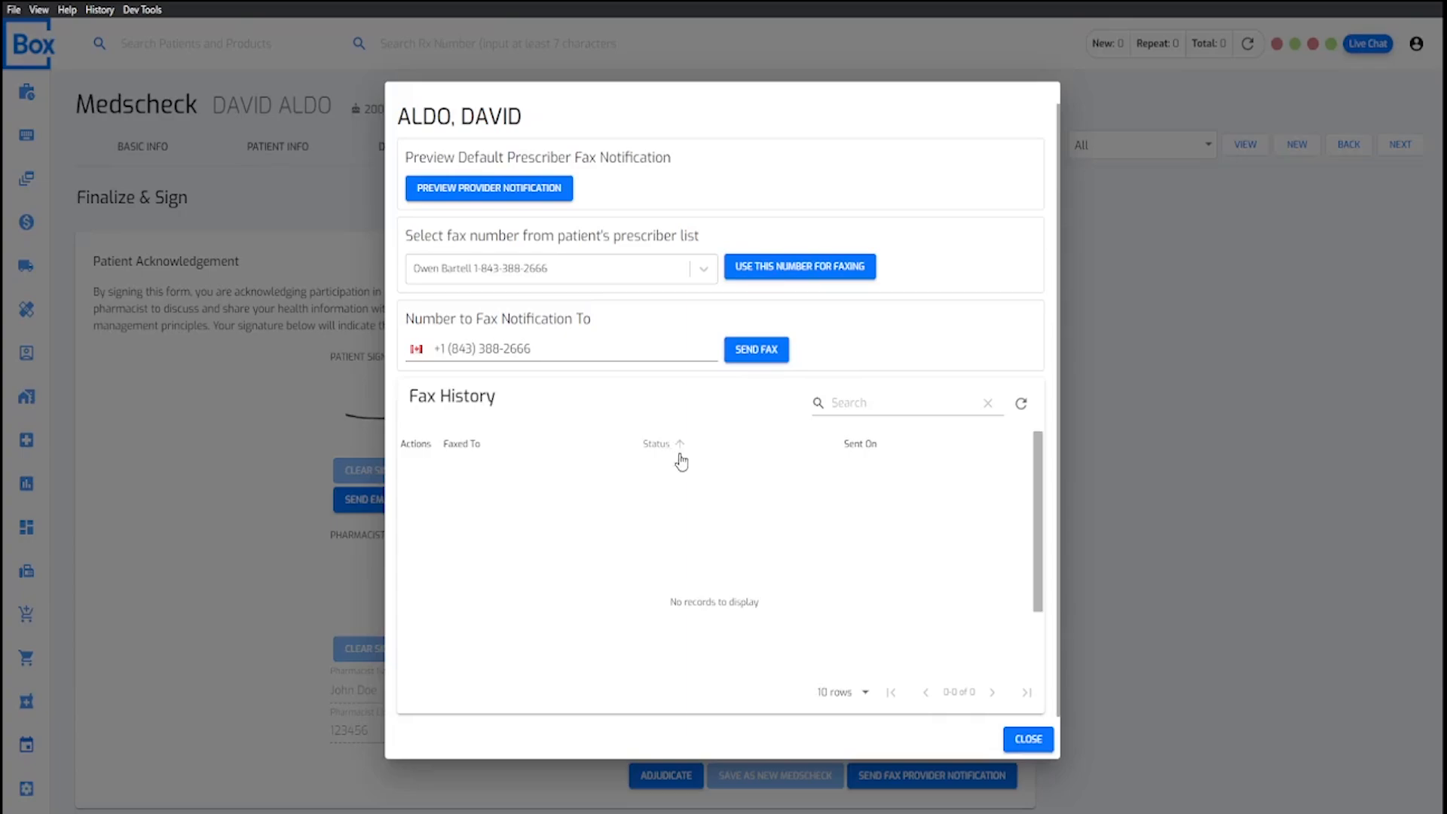
{"action": "left_click", "coordinate": [1027, 741]}
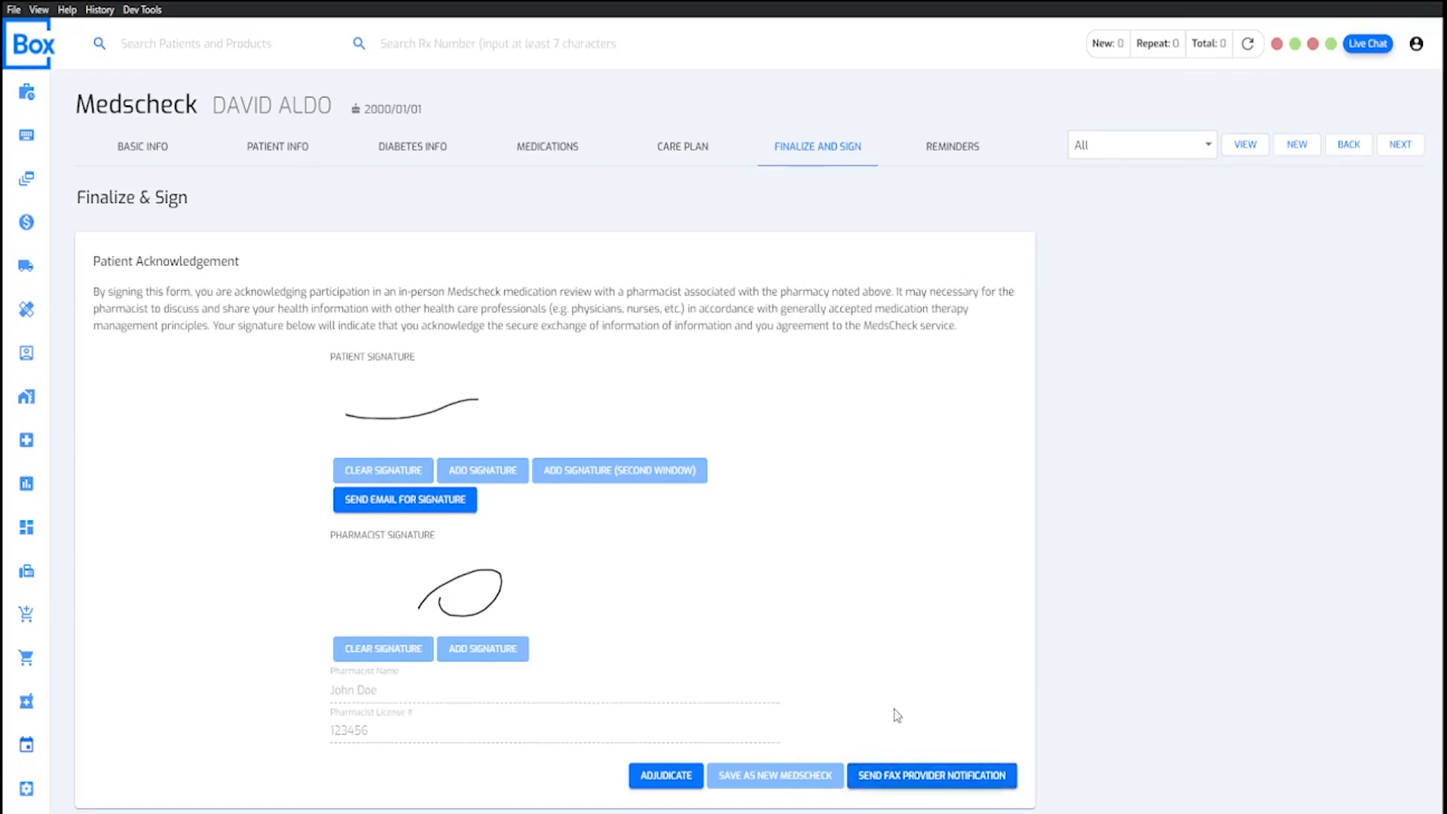
{"action": "left_click", "coordinate": [896, 781]}
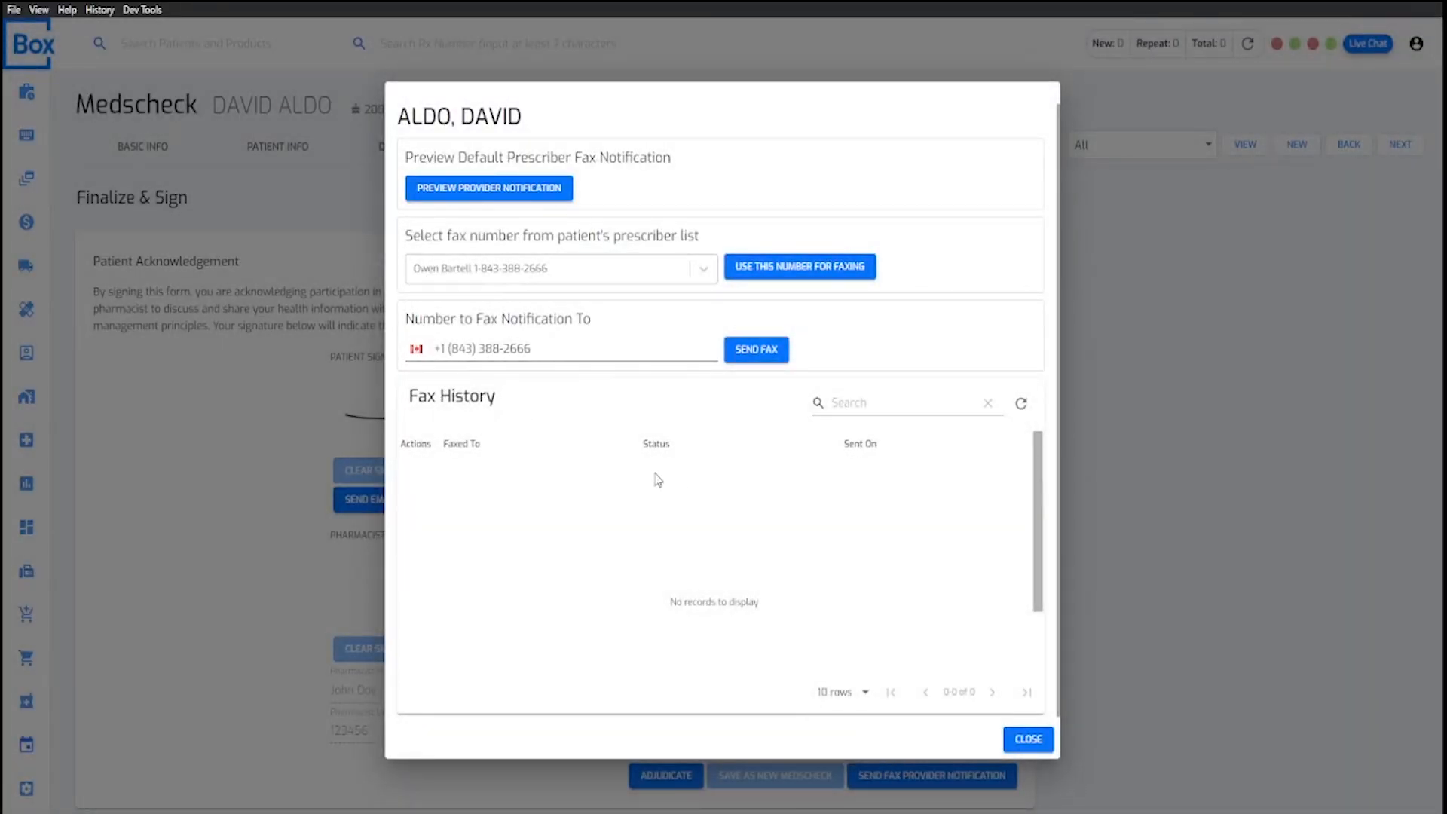
{"action": "left_click", "coordinate": [1029, 739]}
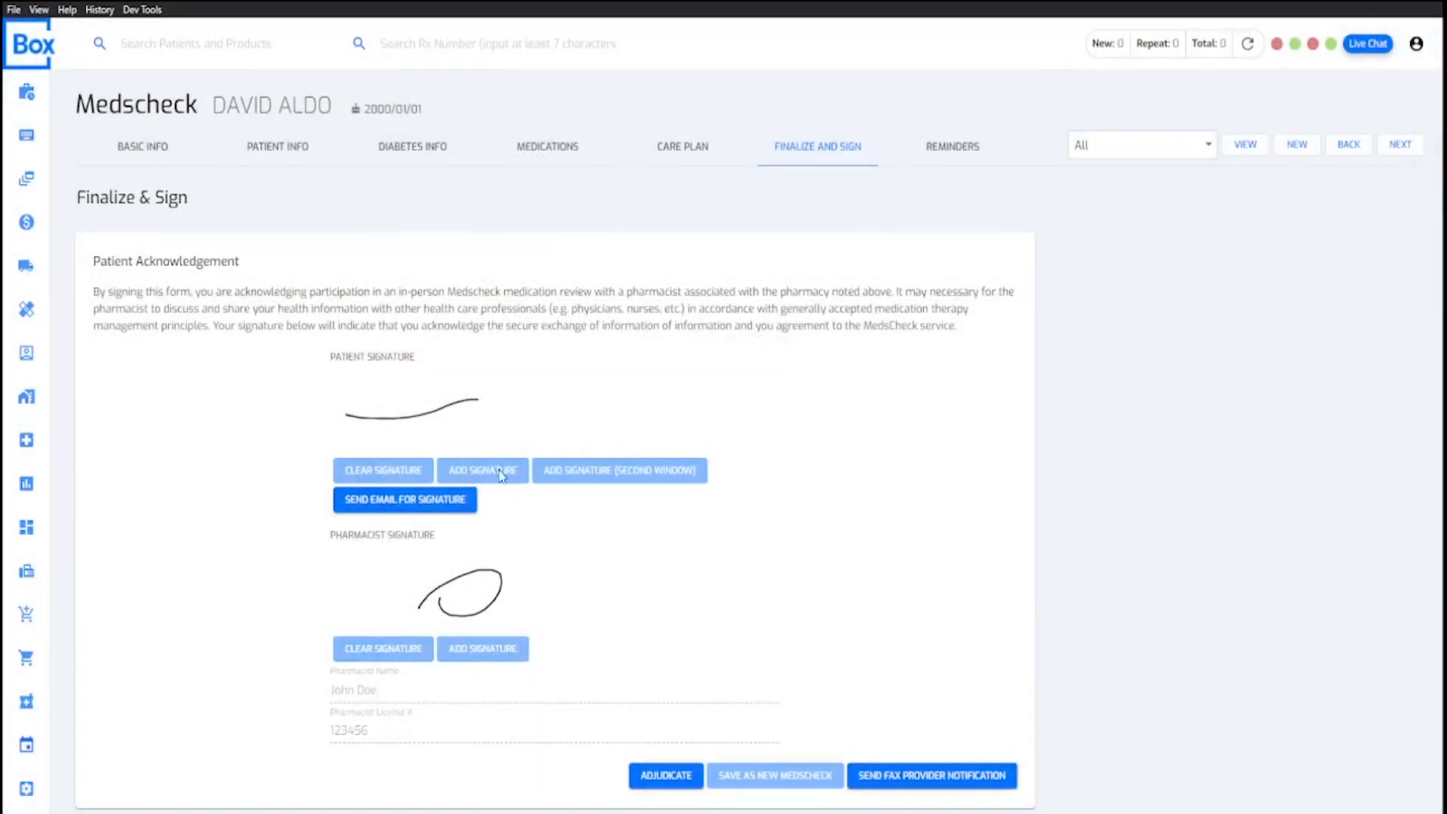